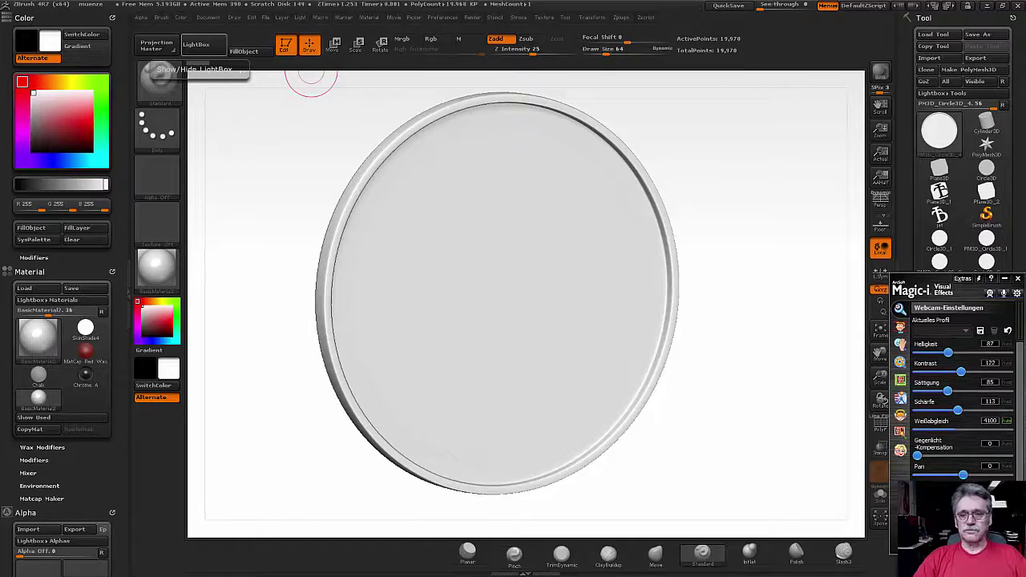
Rotate the rimmed disc toward an edge-on view to see the rim's thickness
mouse_move(761, 389)
left_mouse_down()
mouse_move(797, 385)
mouse_move(796, 372)
left_mouse_up()
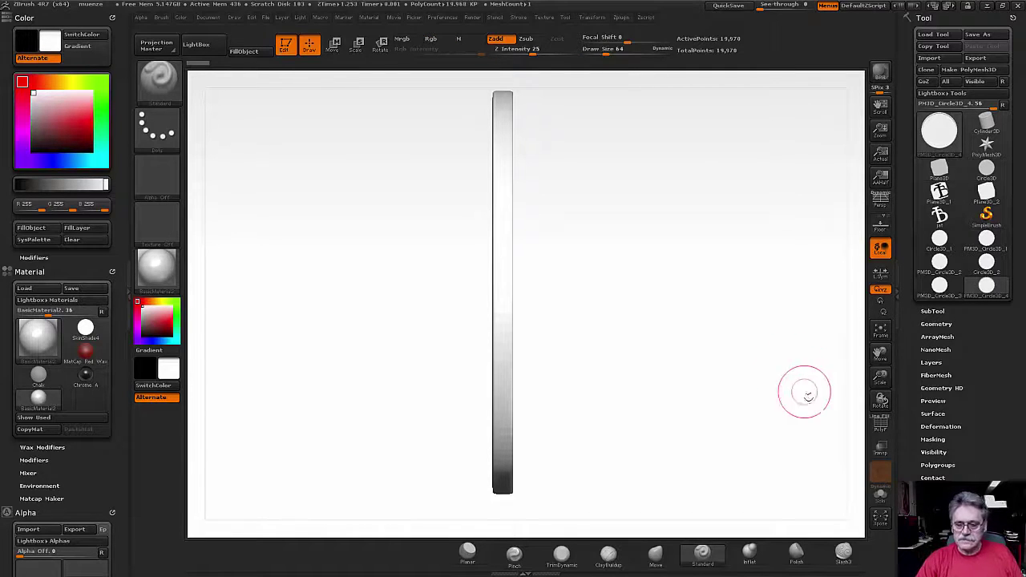
Swing the disc edge-on and back to an oblique front view several times
left_click_drag(805, 403, 783, 403)
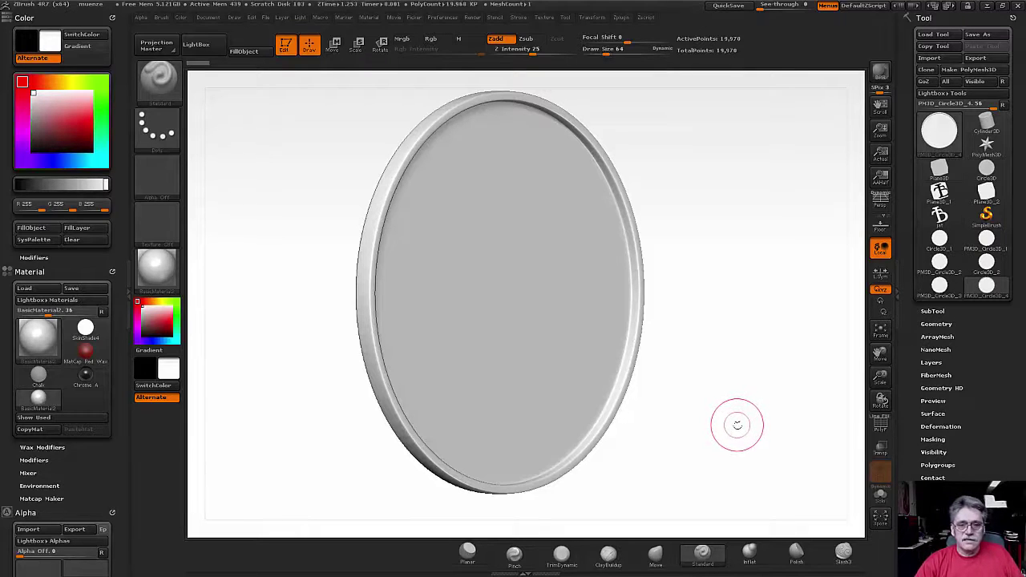
left_click_drag(738, 425, 760, 434)
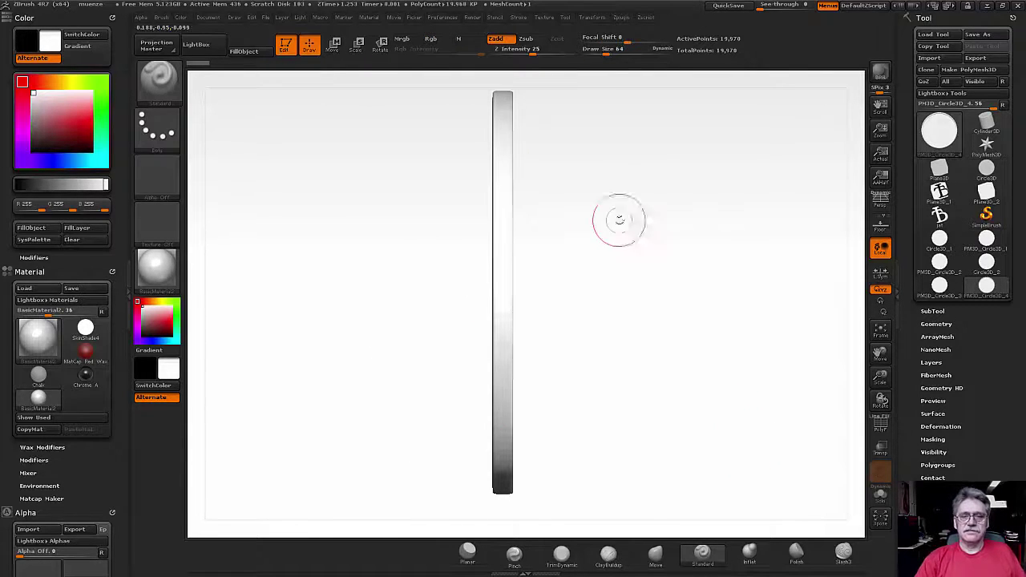
mouse_move(703, 366)
left_mouse_down()
mouse_move(684, 367)
mouse_move(703, 372)
left_mouse_up()
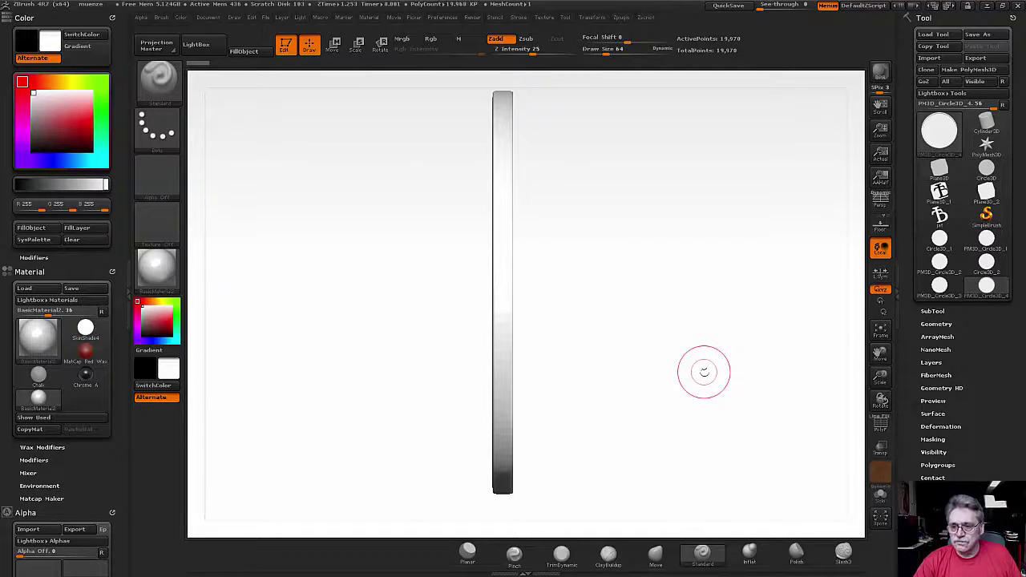
left_click_drag(691, 372, 676, 371)
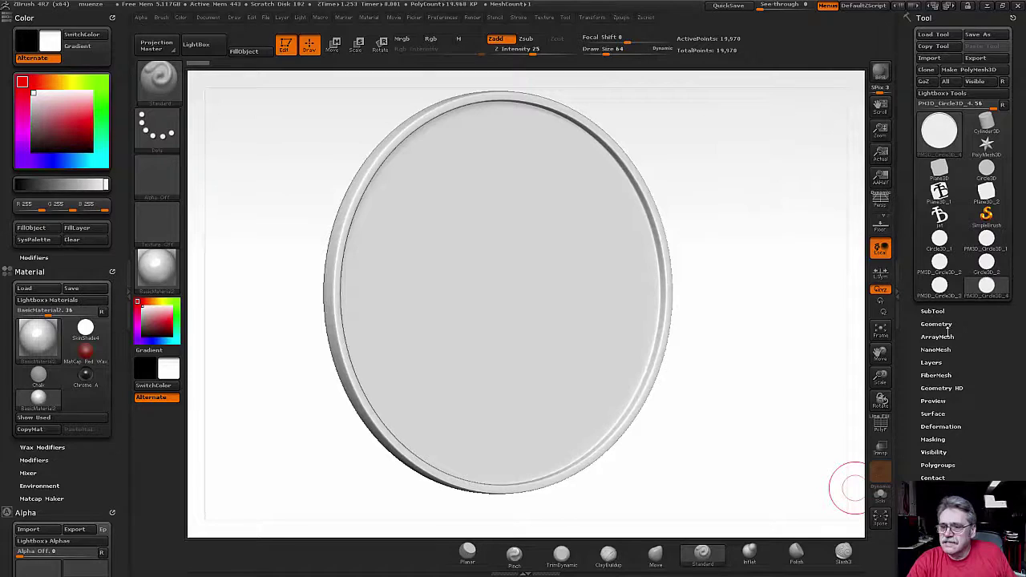
Zoom out and apply Deformation > Unify to standardize the disc's size and position
key("minus")
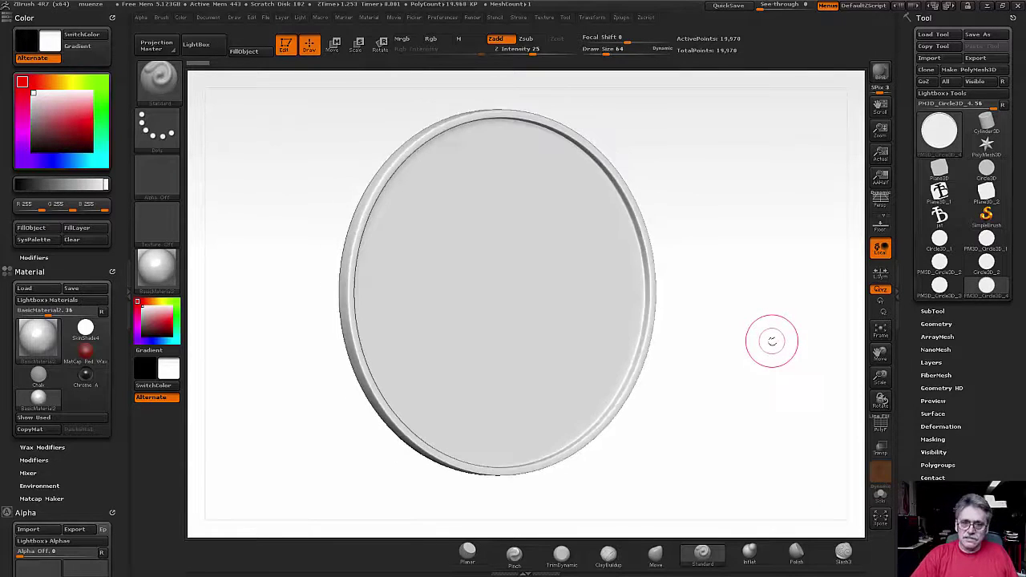
key("minus")
key("minus")
key("minus")
key("minus")
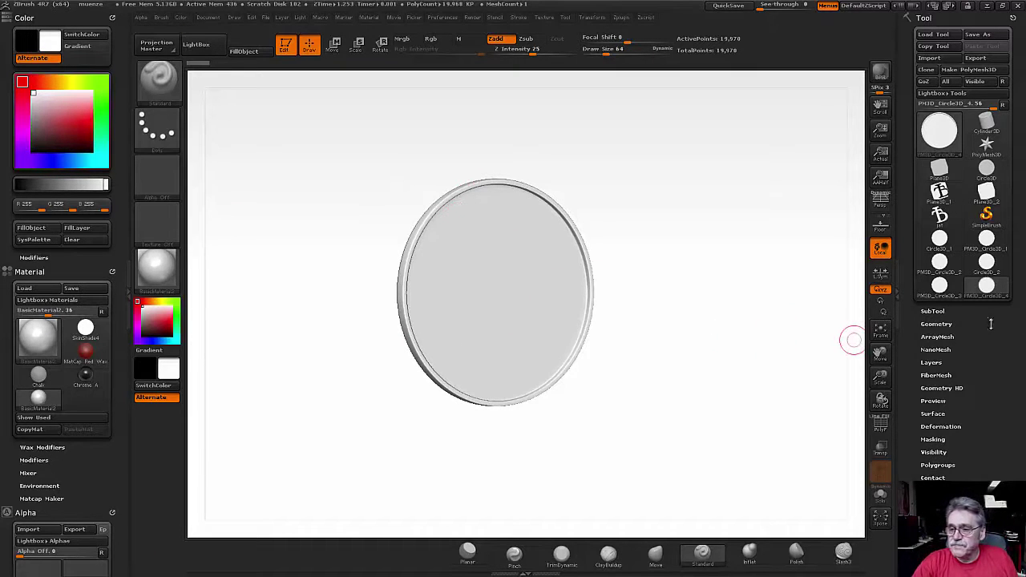
left_click(938, 324)
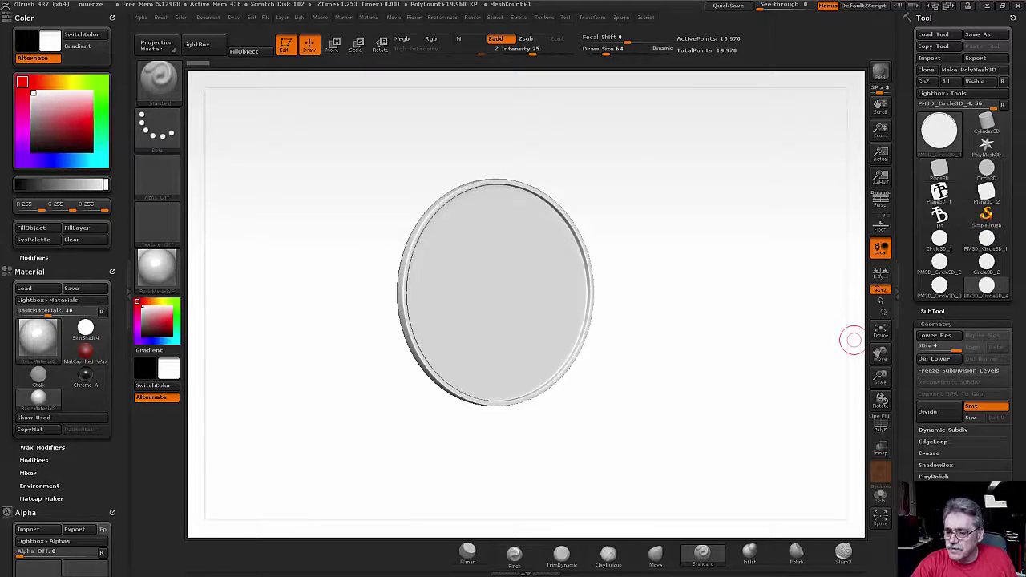
scroll(992, 433, "down", 5)
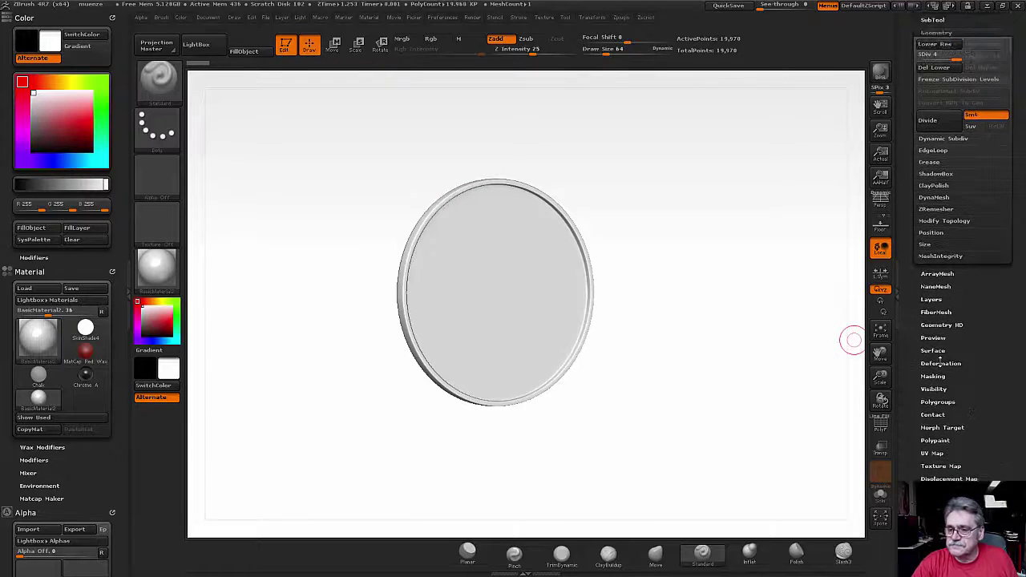
left_click(940, 363)
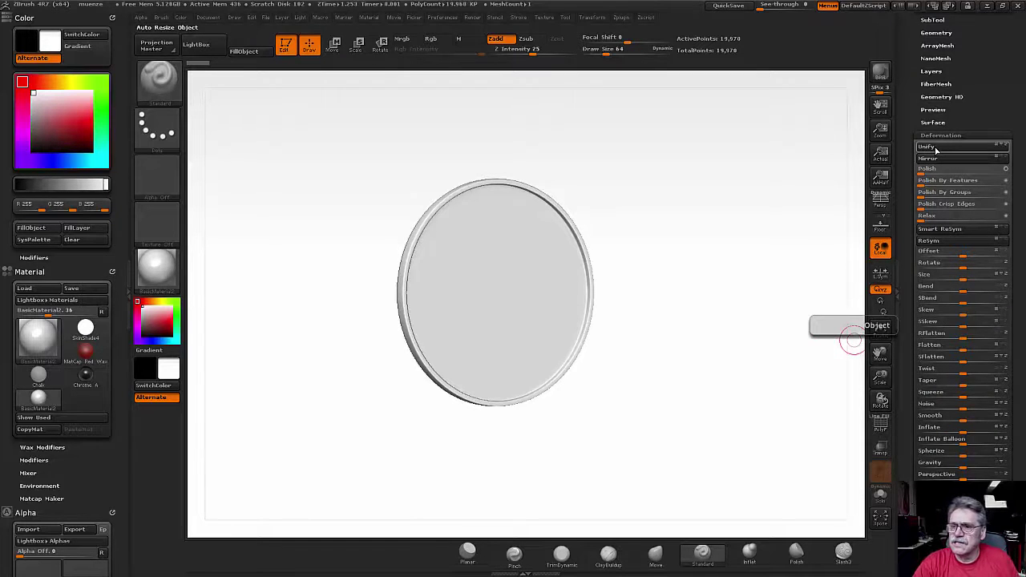
left_click(929, 148)
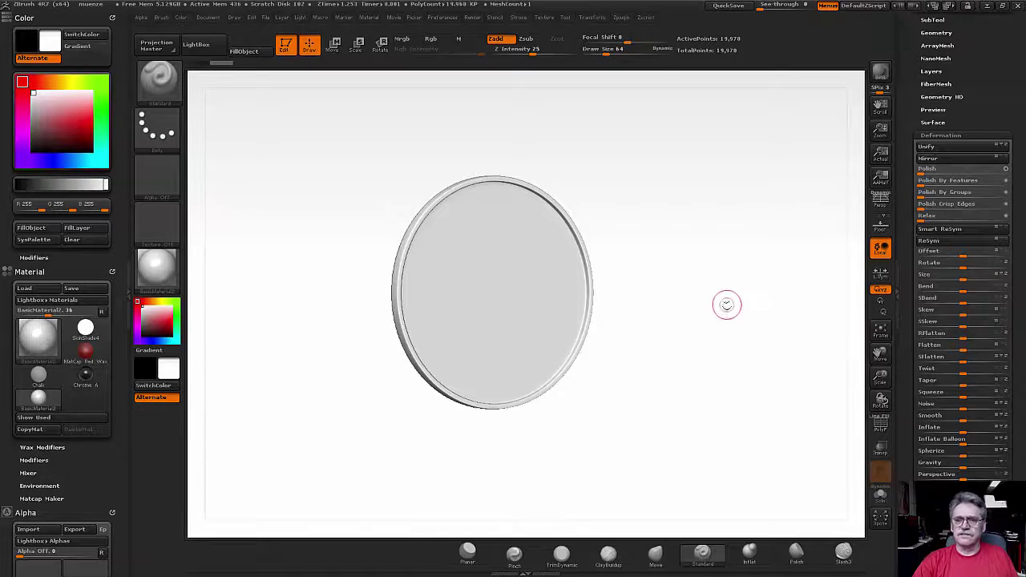
Delete the disc's lower subdivision levels with Geometry > Del Lower
left_click_drag(728, 306, 712, 310, "shift")
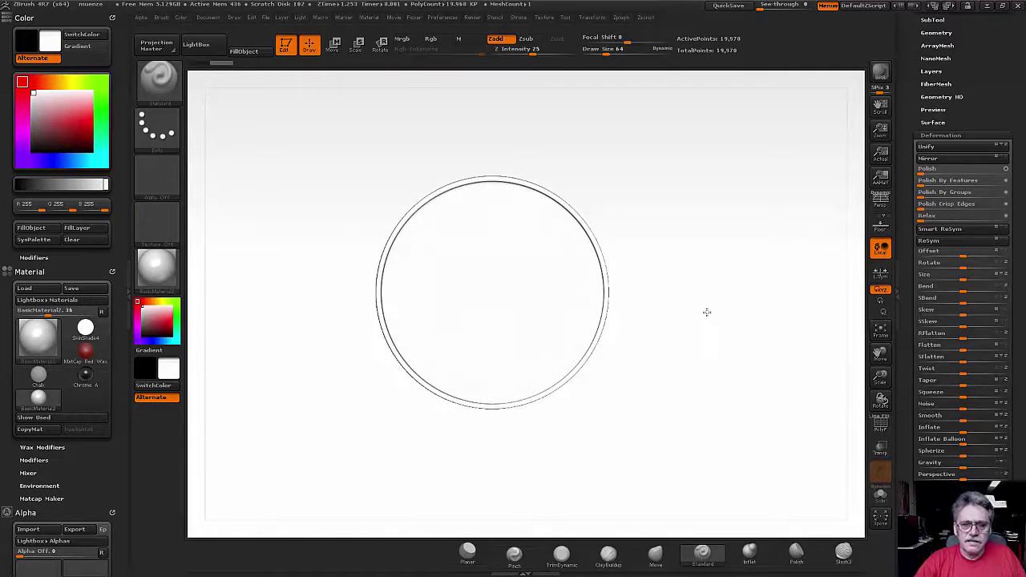
left_click(706, 312)
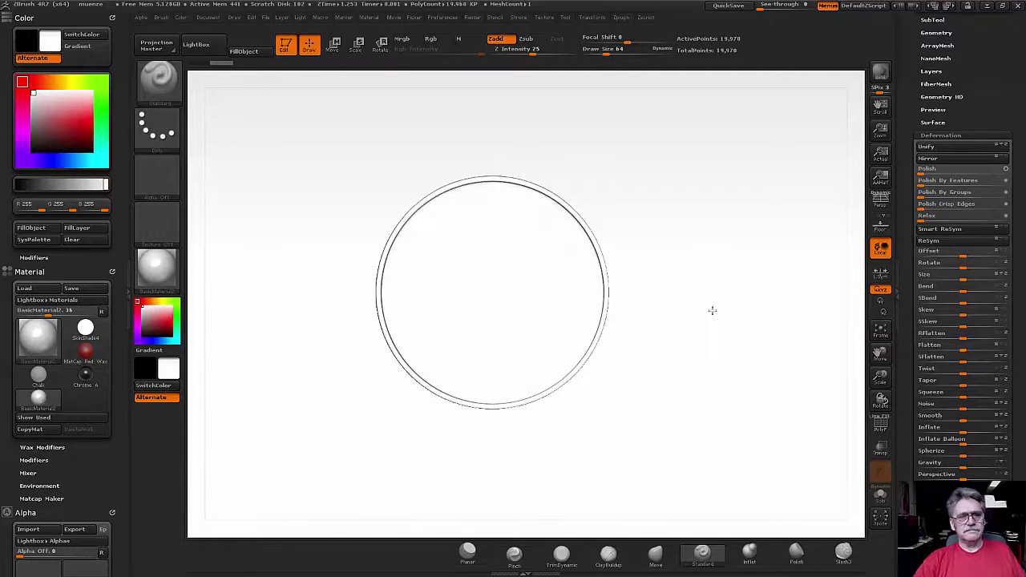
left_click_drag(635, 377, 687, 367)
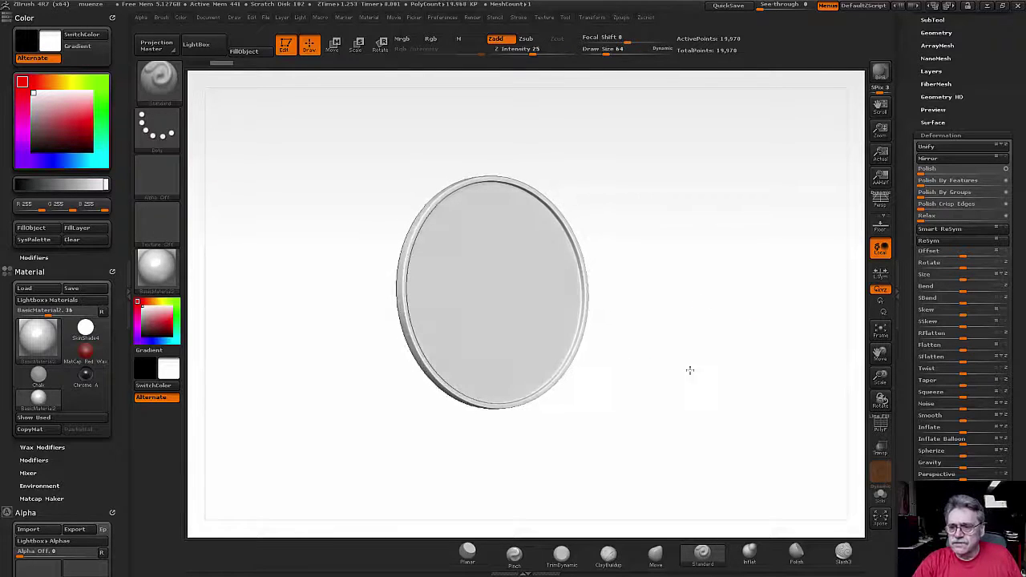
scroll(962, 281, "down", 3)
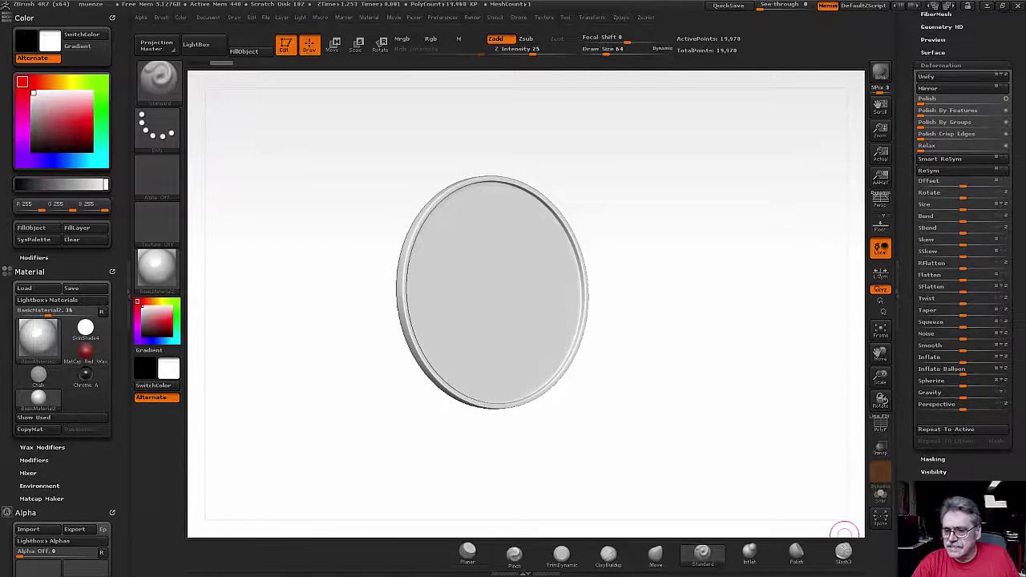
scroll(994, 481, "down", 1)
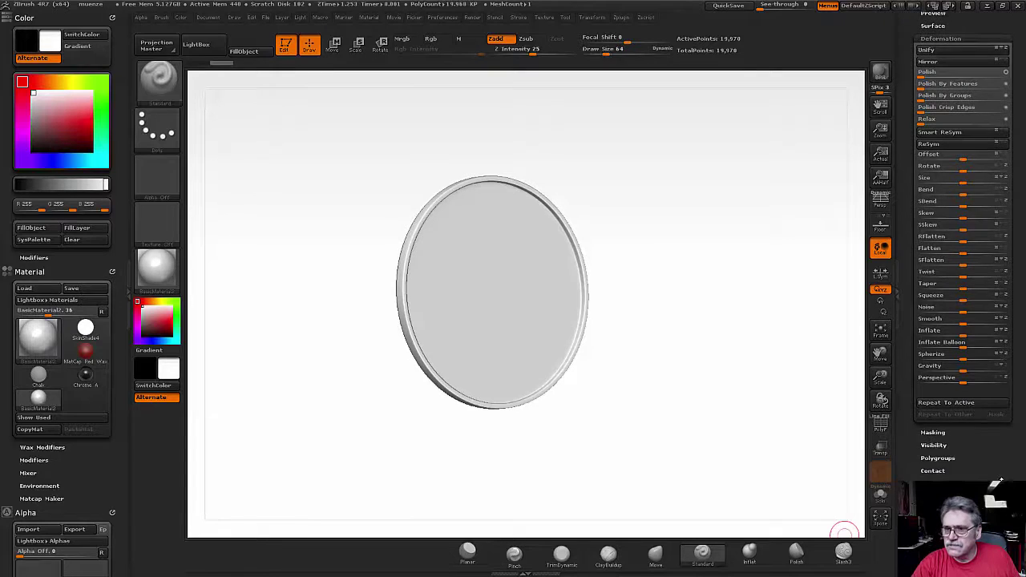
scroll(962, 321, "up", 2)
scroll(962, 241, "up", 2)
scroll(946, 160, "up", 2)
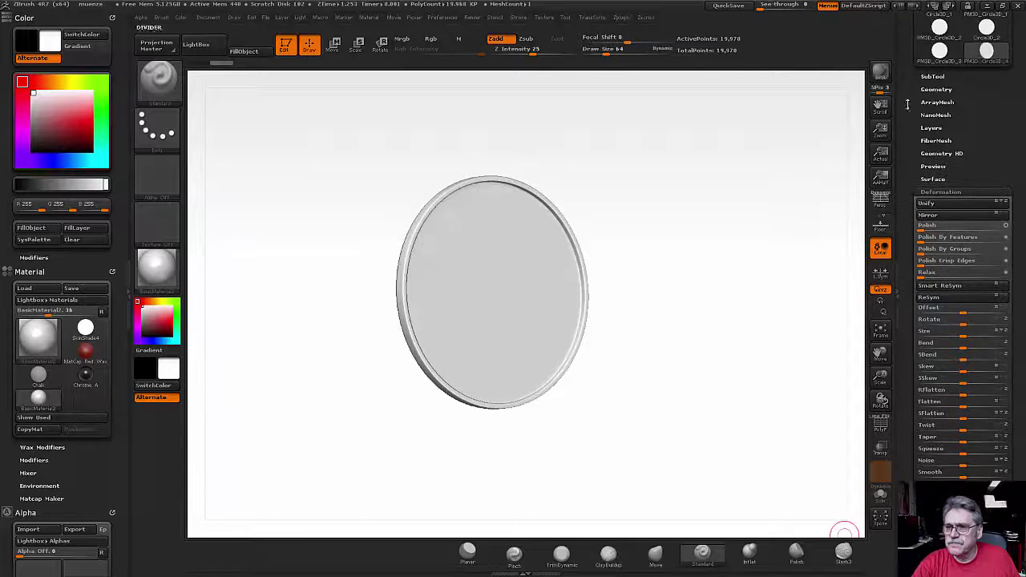
left_click(930, 89)
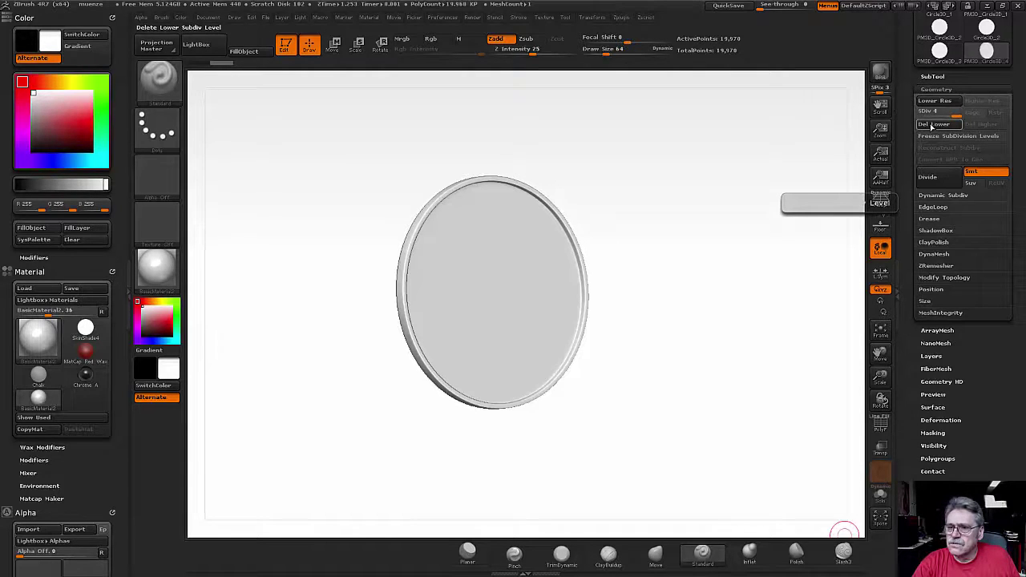
left_click(944, 125)
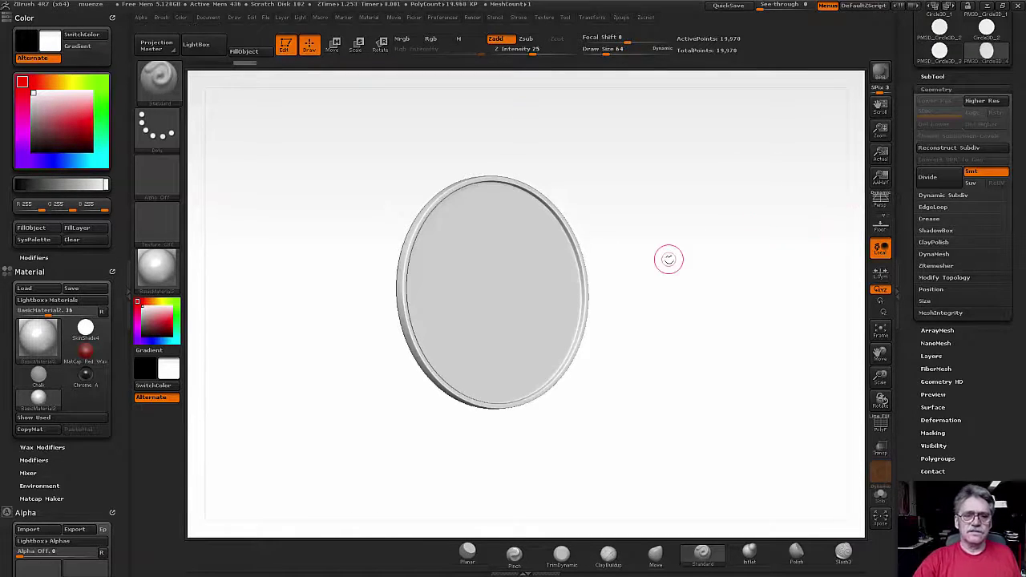
Select the CurveLineTube brush from the brush library
left_click(153, 80)
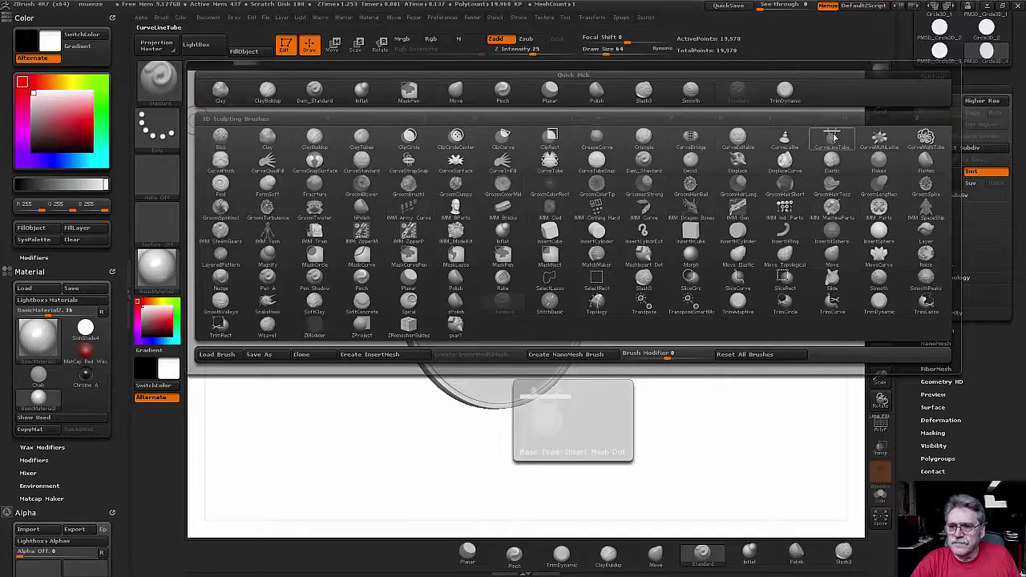
left_click(834, 138)
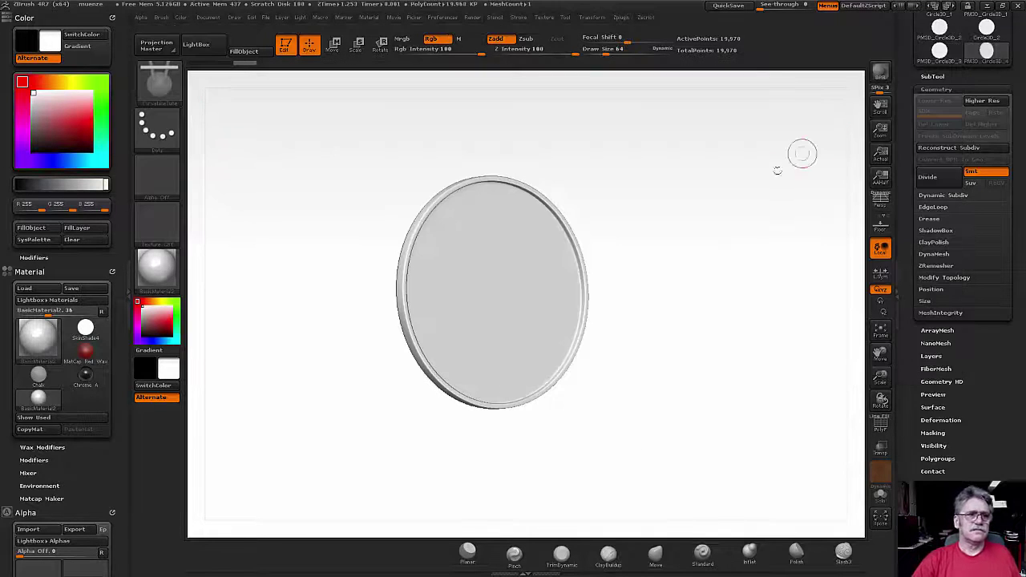
mouse_move(730, 259)
left_mouse_down()
mouse_move(746, 261)
mouse_move(715, 267)
left_mouse_up()
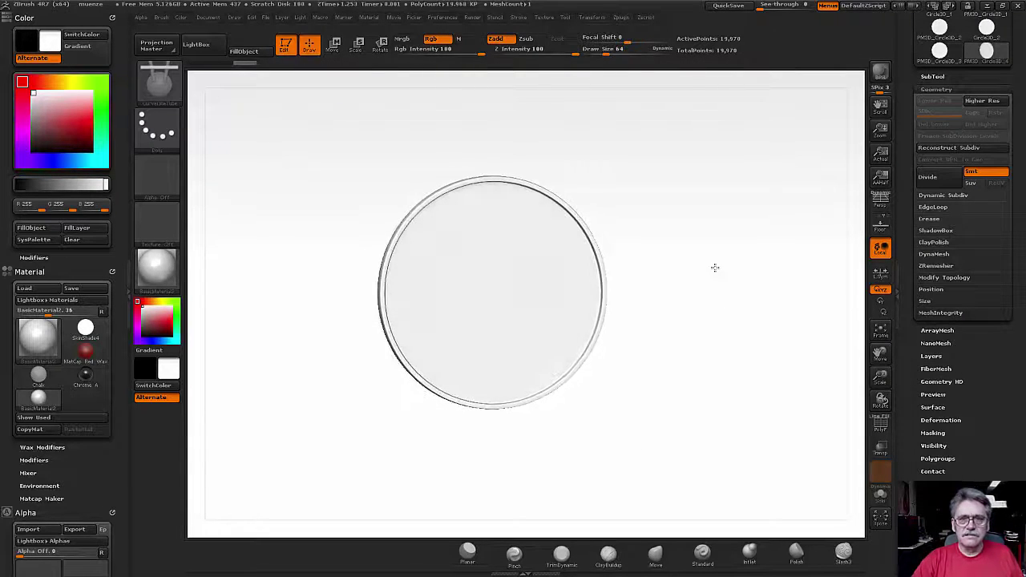
Turn on symmetry on the Z axis instead of X and make it radial
left_click(591, 18)
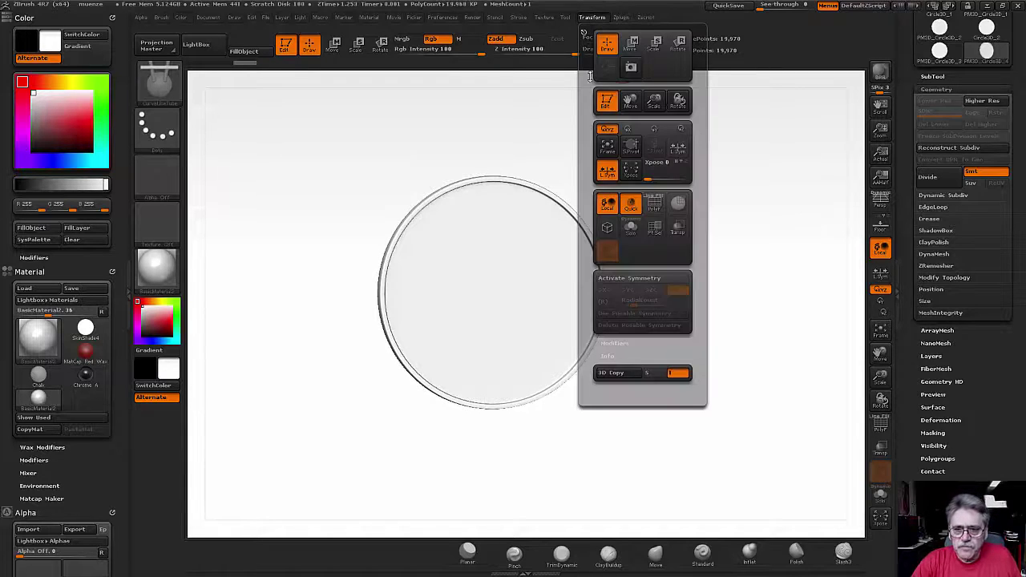
key("x")
left_click(651, 290)
left_click(607, 290)
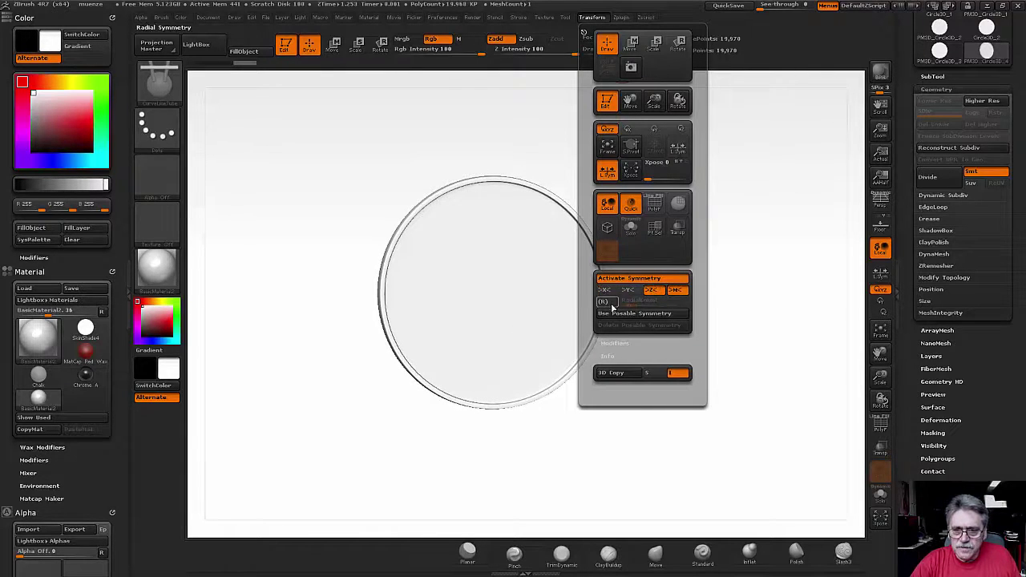
left_click(607, 302)
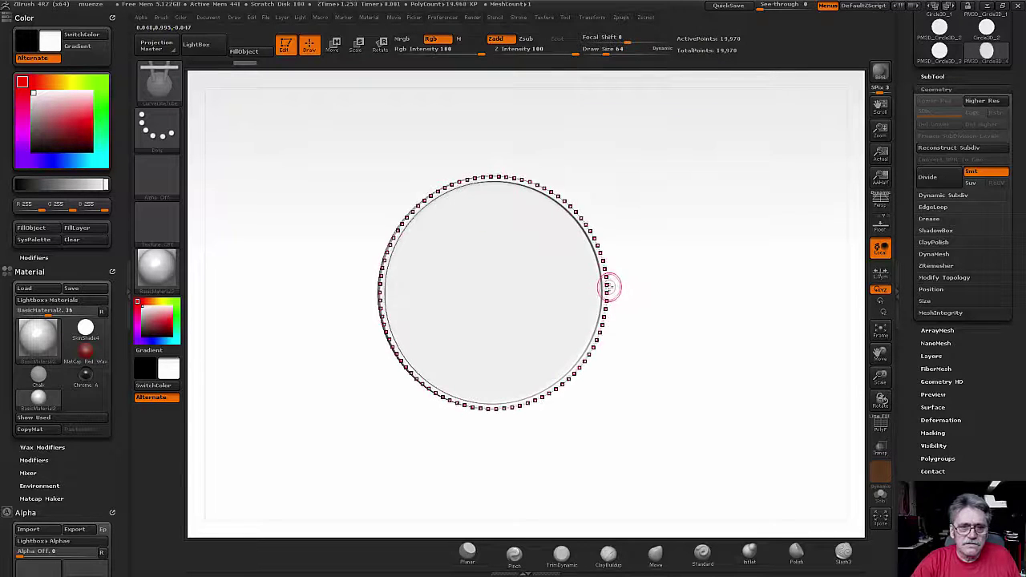
Align the disc exactly edge-on, zoom in, then turn the ridged rim toward view to inspect it
left_click_drag(687, 360, 724, 366)
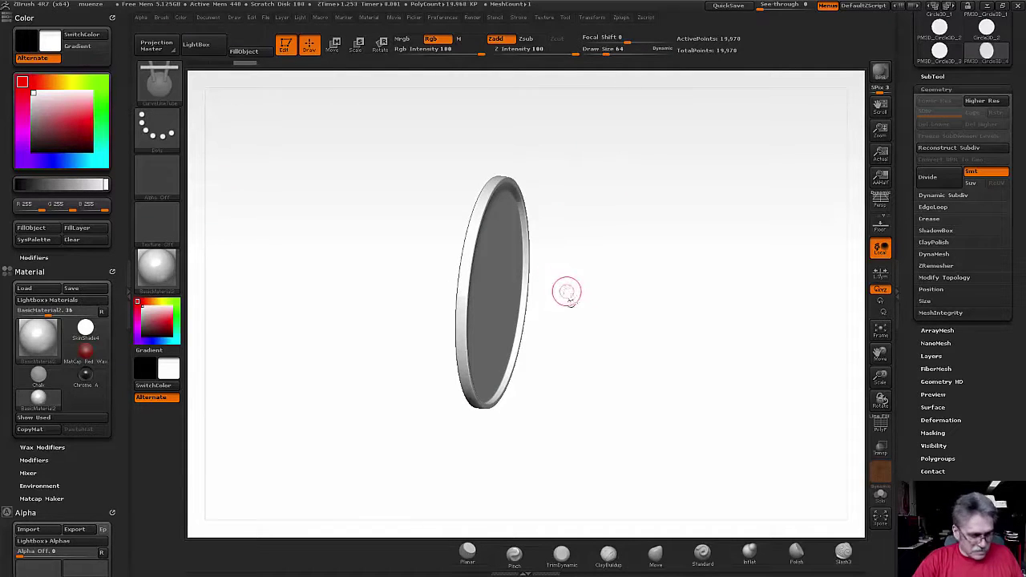
left_click_drag(577, 321, 590, 321)
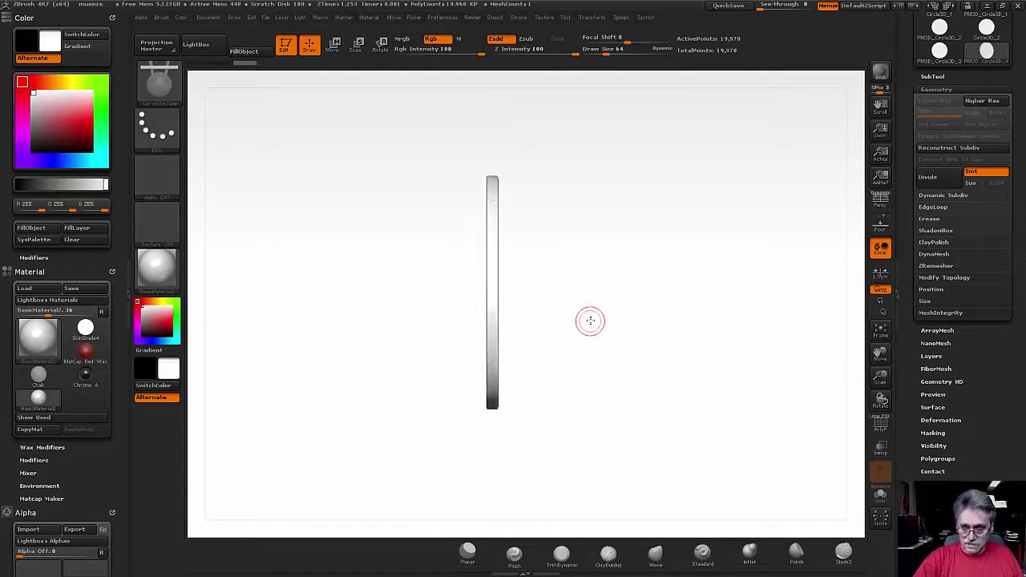
scroll(590, 320, "up", 2)
scroll(589, 320, "up", 2)
scroll(589, 321, "up", 3)
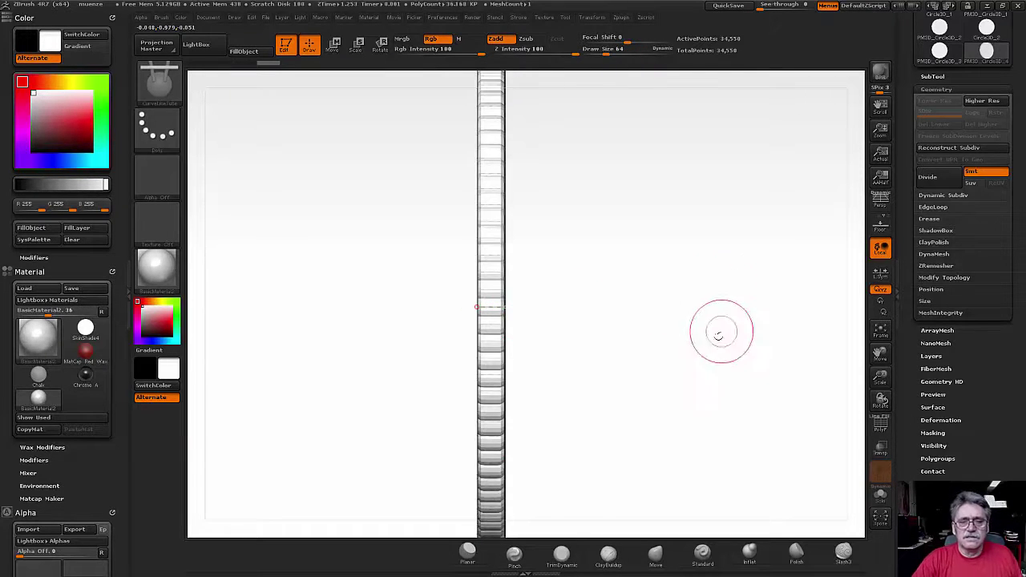
mouse_move(722, 331)
left_mouse_down()
mouse_move(477, 308)
mouse_move(714, 357)
left_mouse_up()
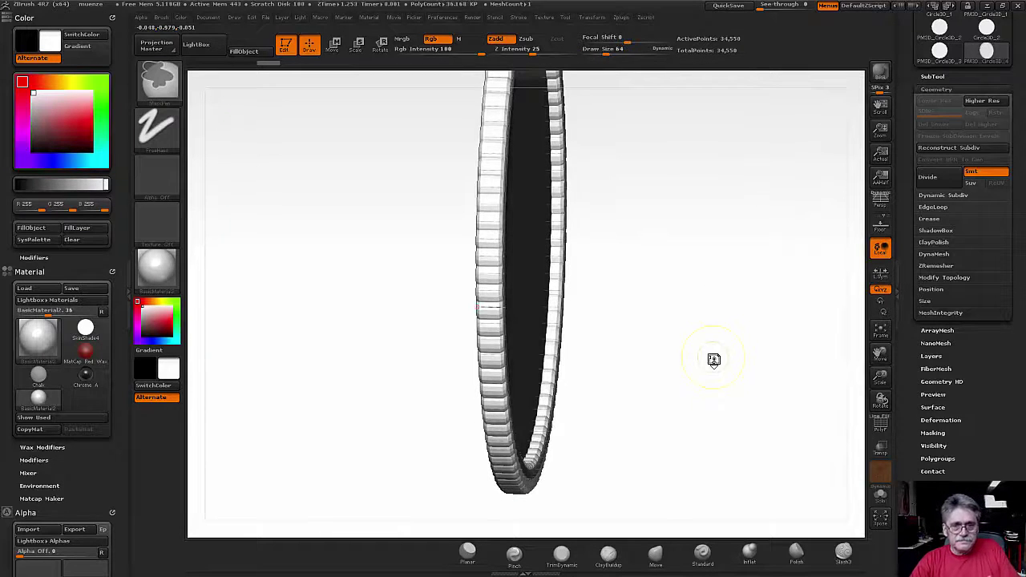
Undo the old rim, shrink the brush, and draw a curve along the edge-on ring filled with segments
key("ctrl+z")
left_click_drag(616, 50, 603, 50)
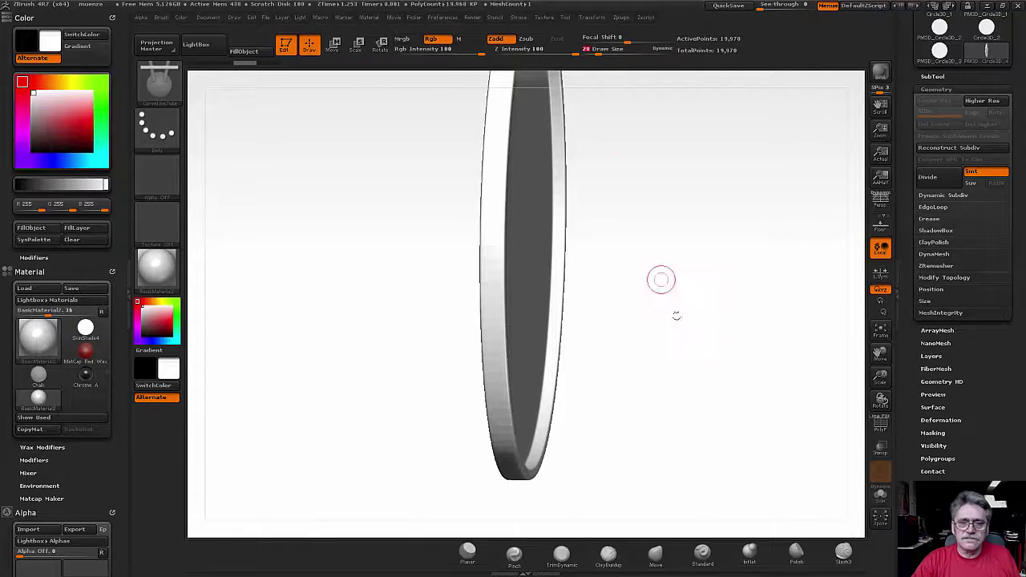
left_click_drag(659, 280, 689, 323, "shift")
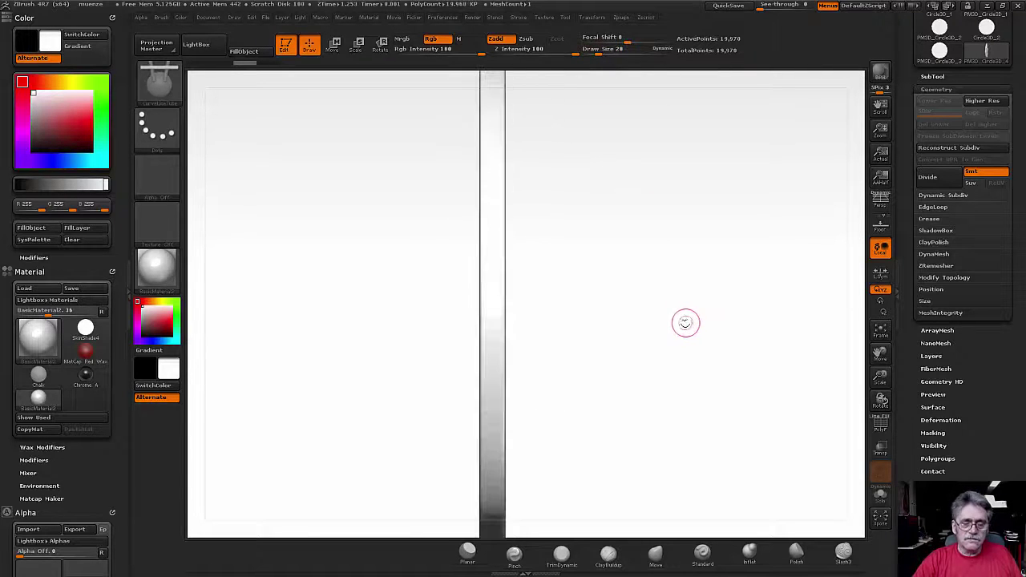
left_click_drag(460, 254, 481, 272)
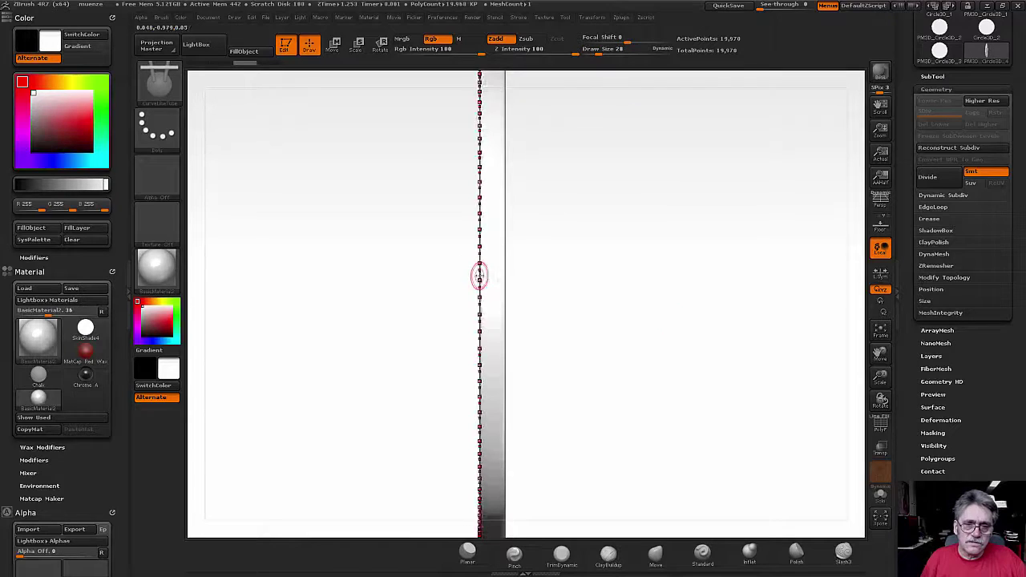
left_click(481, 278)
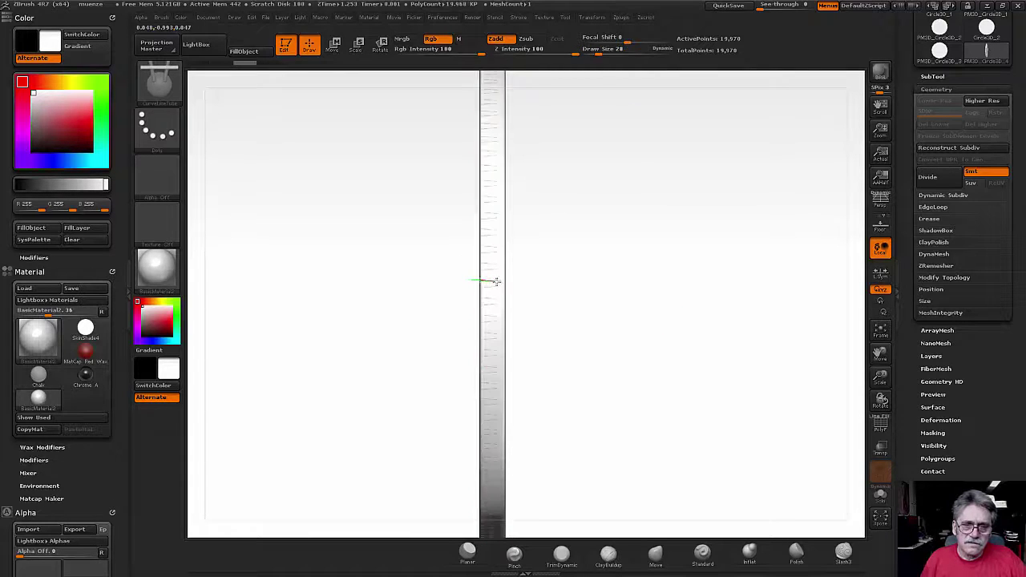
left_click(503, 280)
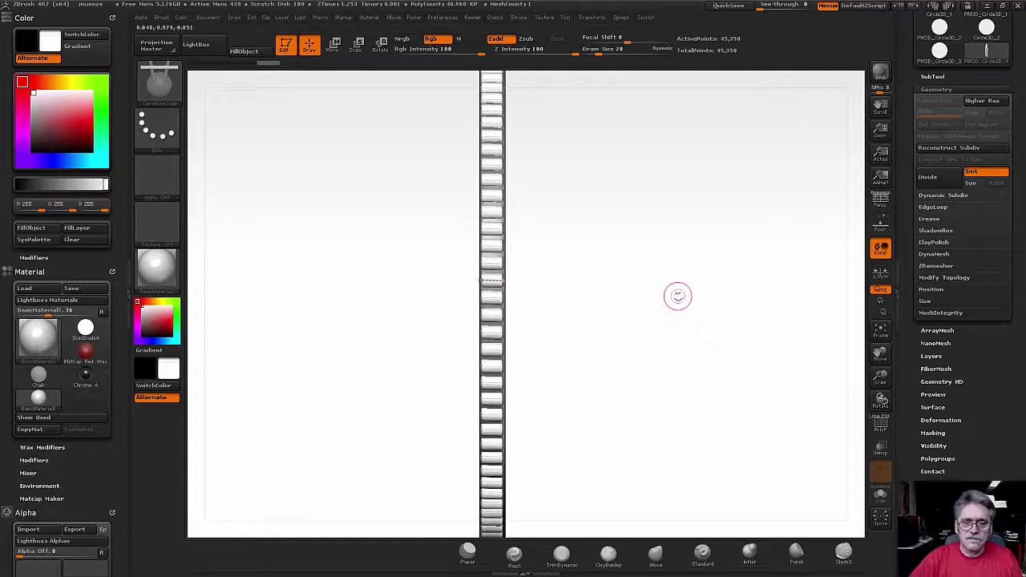
mouse_move(659, 300)
left_mouse_down()
mouse_move(561, 304)
mouse_move(628, 326)
left_mouse_up()
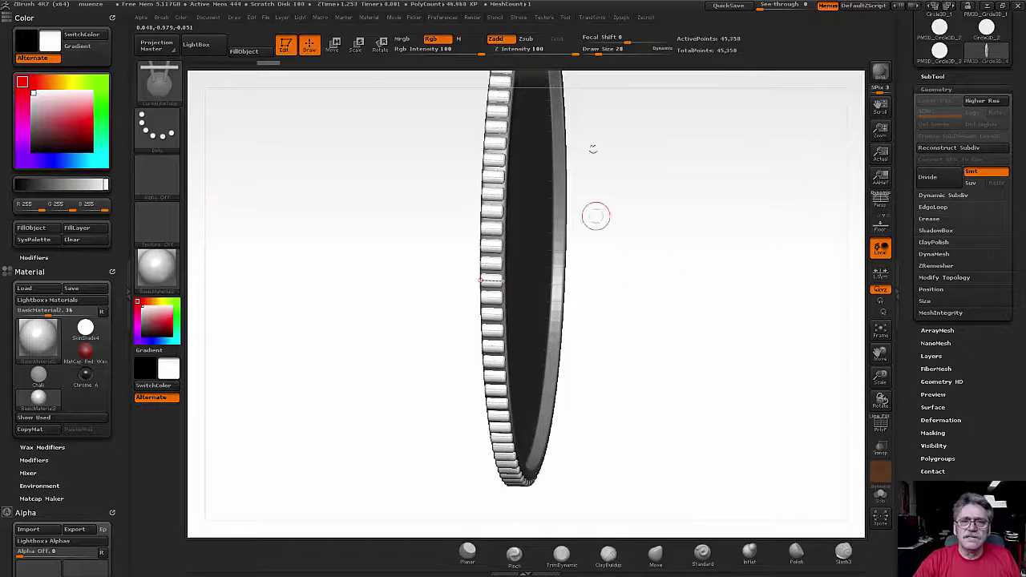
Undo the segment chain and switch back to the curve brush
key("b")
key("s")
key("t")
key("ctrl+z")
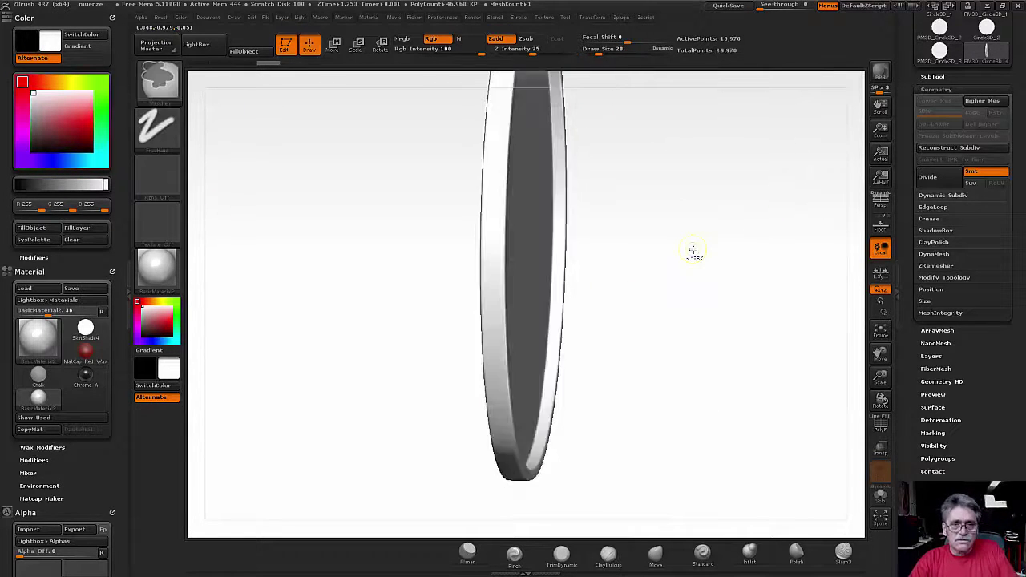
key("b")
key("c")
key("t")
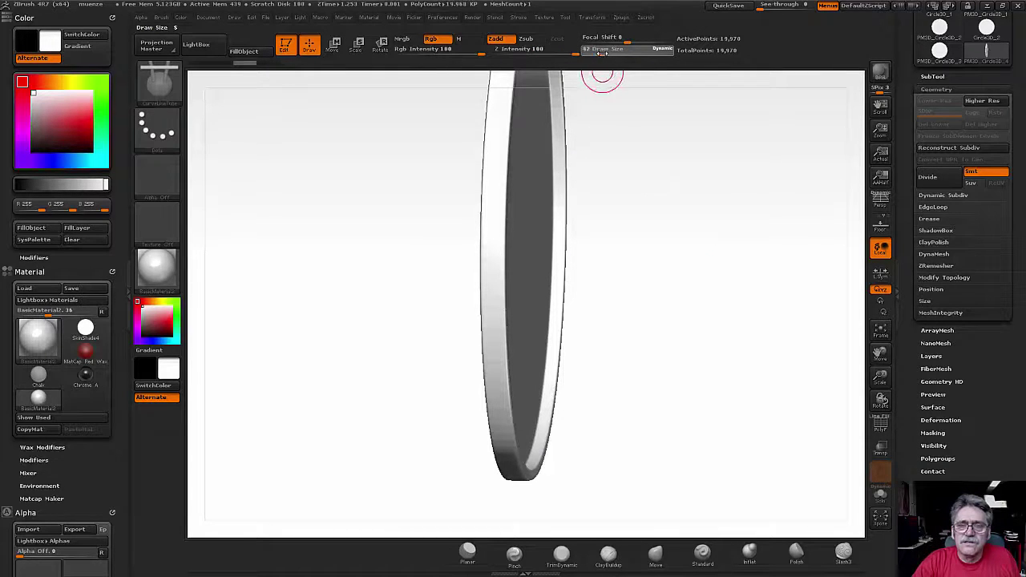
Realign edge-on, fill the curve with rounded ridge segments, and inspect the rim from several angles
left_click_drag(687, 393, 687, 393)
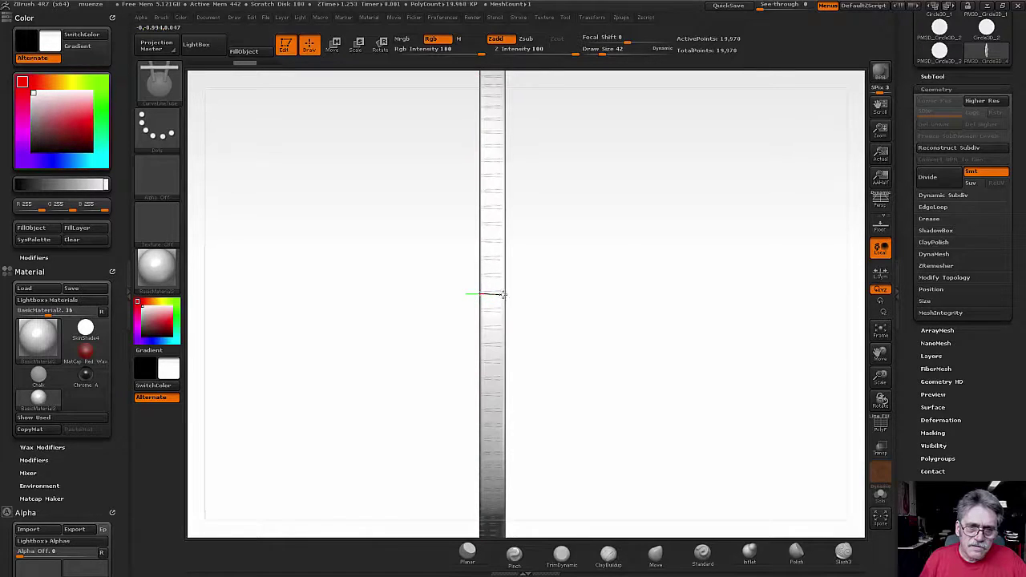
left_click(505, 294)
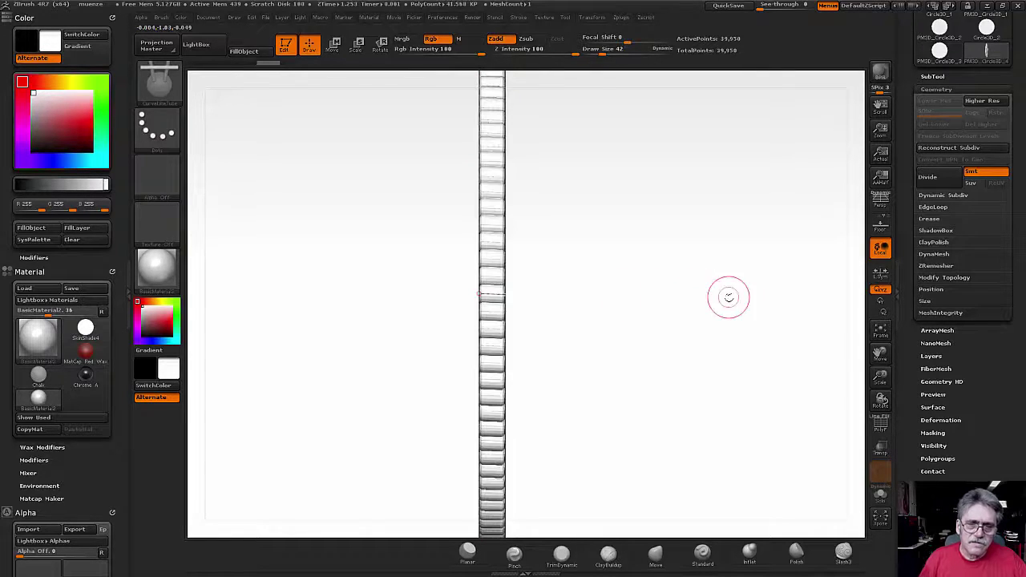
mouse_move(742, 323)
left_mouse_down()
mouse_move(834, 360)
mouse_move(703, 330)
mouse_move(749, 325)
mouse_move(734, 326)
left_mouse_up()
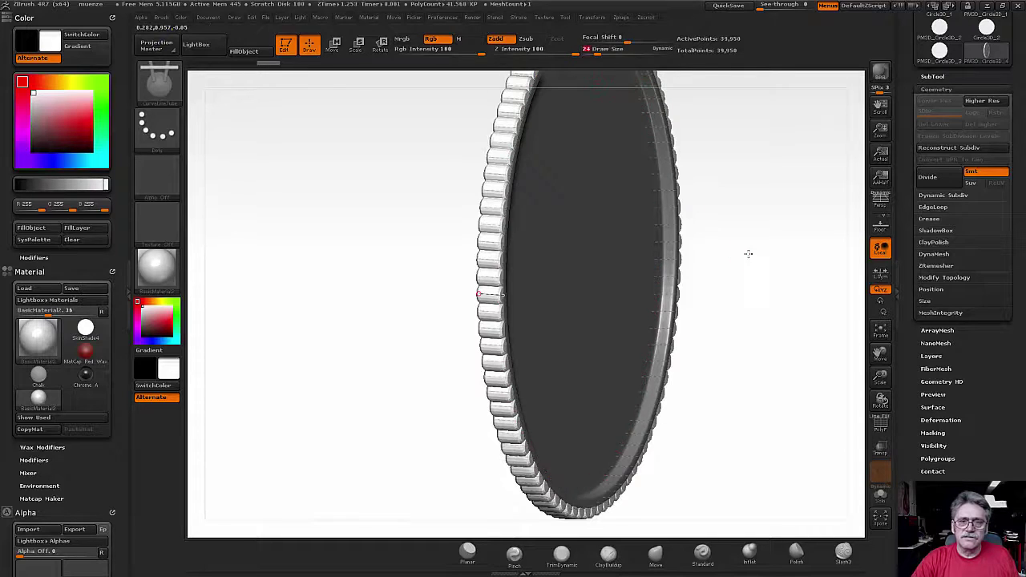
left_click_drag(746, 254, 754, 255)
left_click_drag(758, 257, 746, 244)
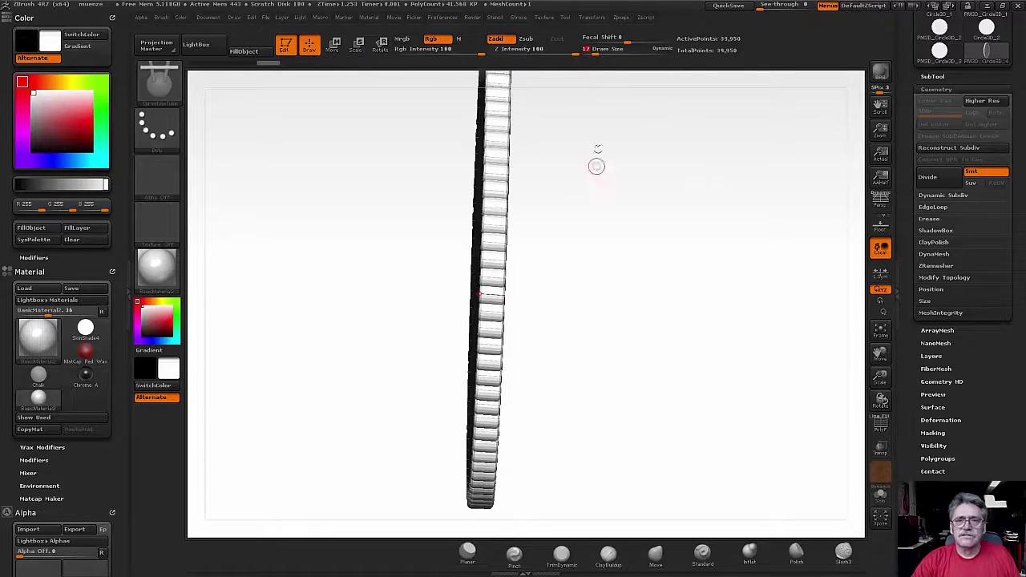
Undo the ridged rim, returning the ring to 19,970 points
key("b")
key("s")
key("t")
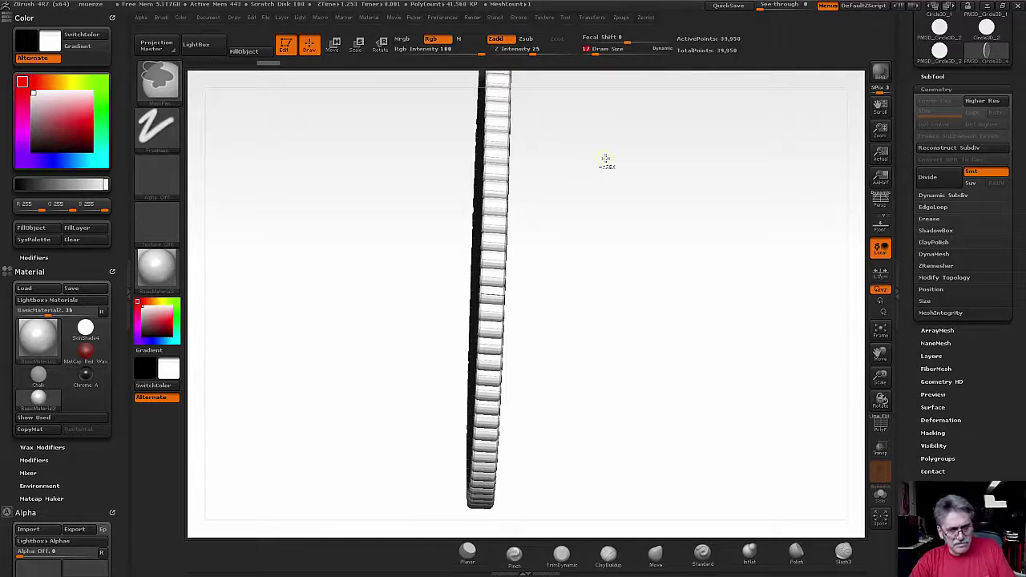
key("ctrl+z")
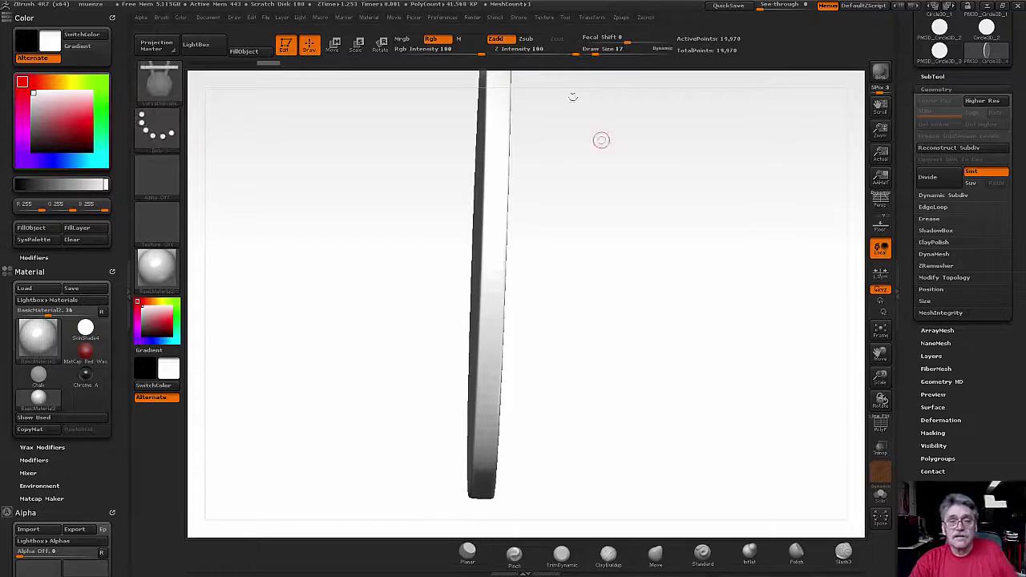
Set the radial symmetry count to 100 and turn the ring exactly edge-on
left_click(589, 18)
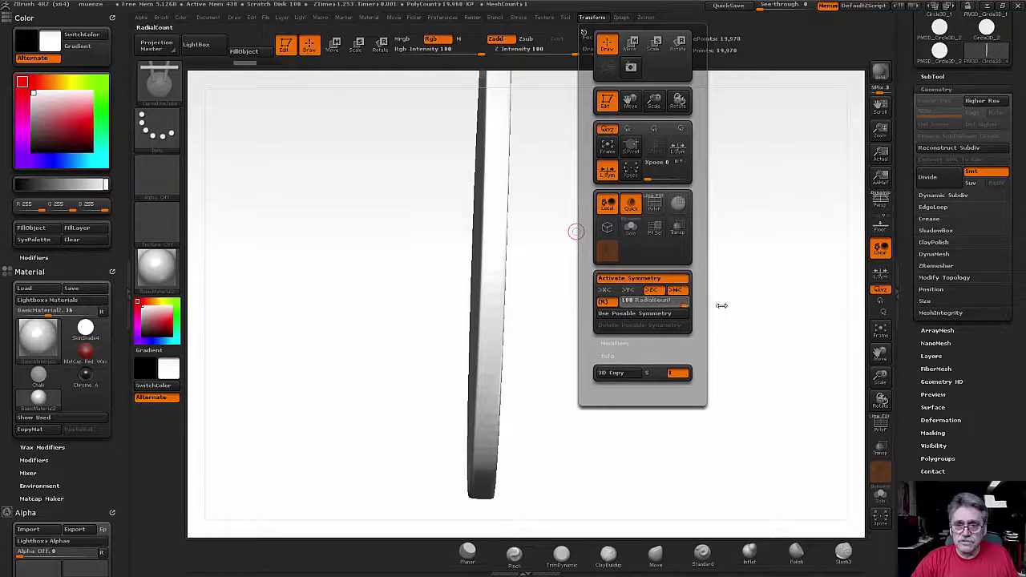
left_click(599, 18)
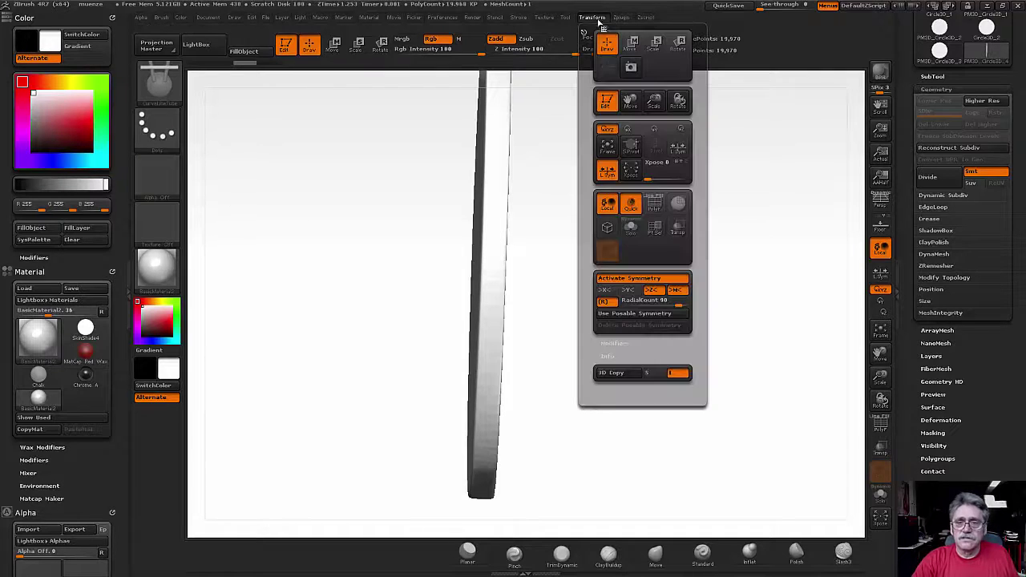
left_click_drag(680, 305, 686, 307)
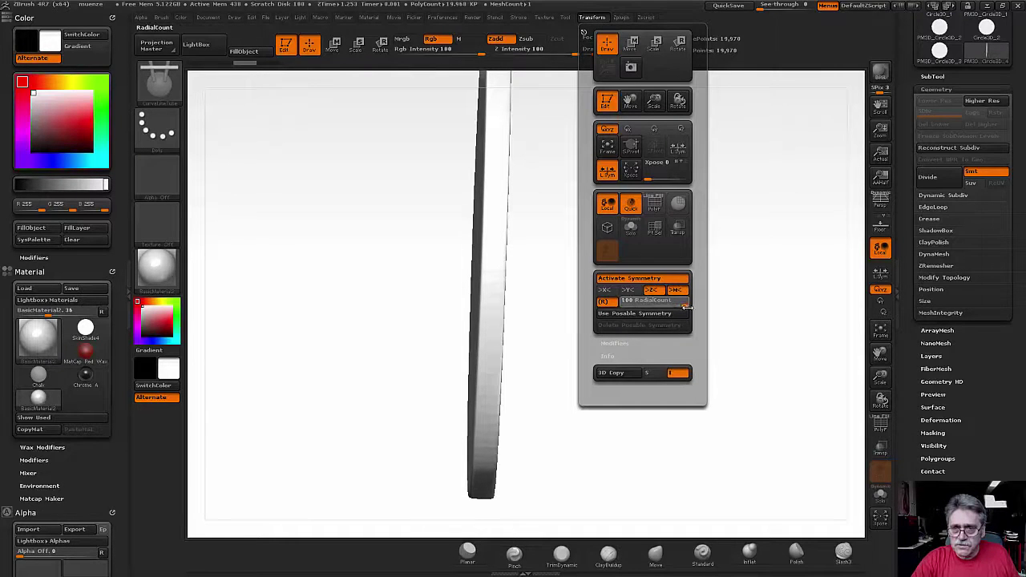
left_click_drag(759, 326, 753, 300, "shift")
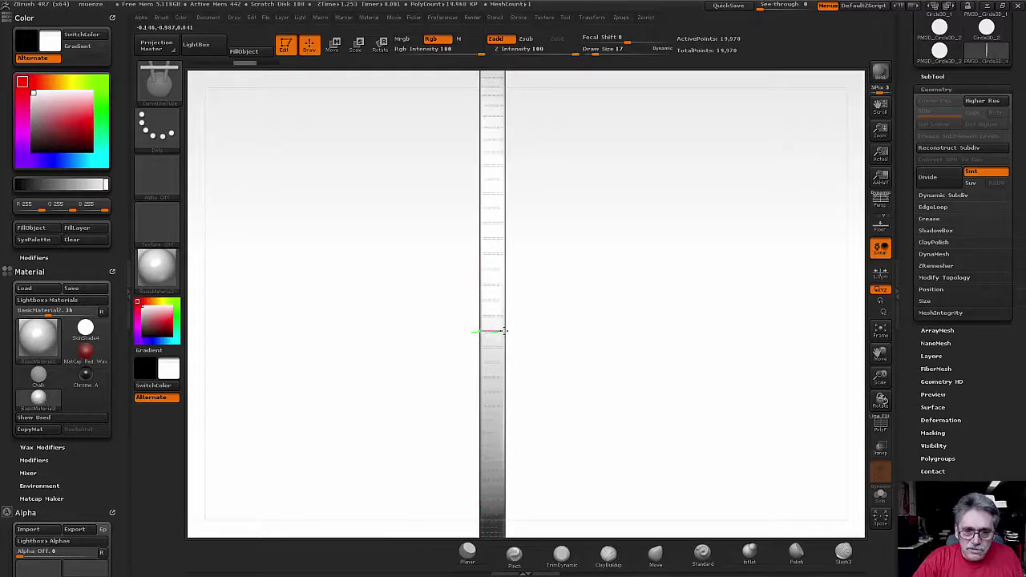
Rotate the ring face-on, undo the toothed rim, and turn it to inspect the beaded rim
mouse_move(621, 350)
left_mouse_down("shift")
mouse_move(566, 332)
mouse_move(619, 349)
left_mouse_up("shift")
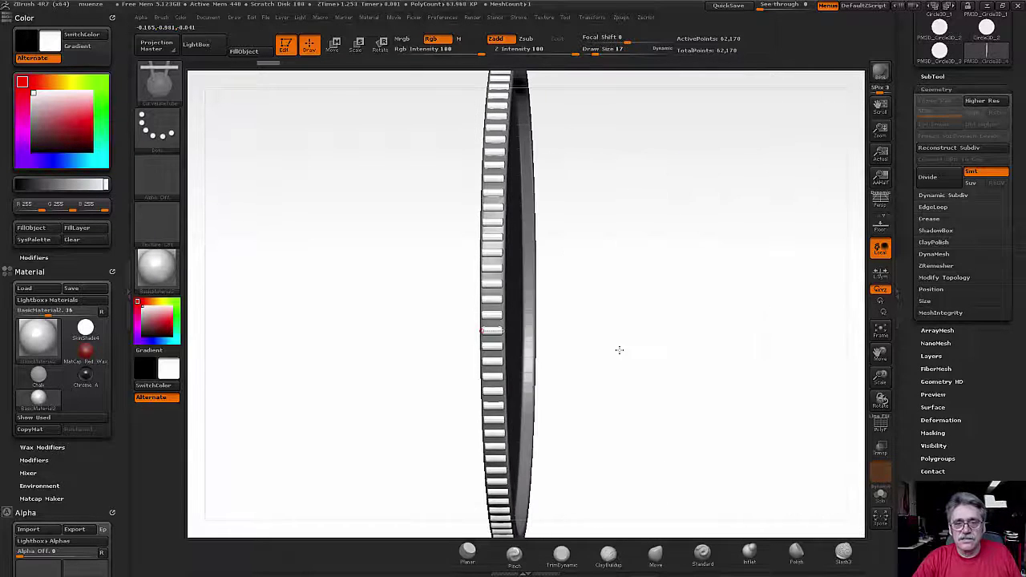
key("ctrl+z")
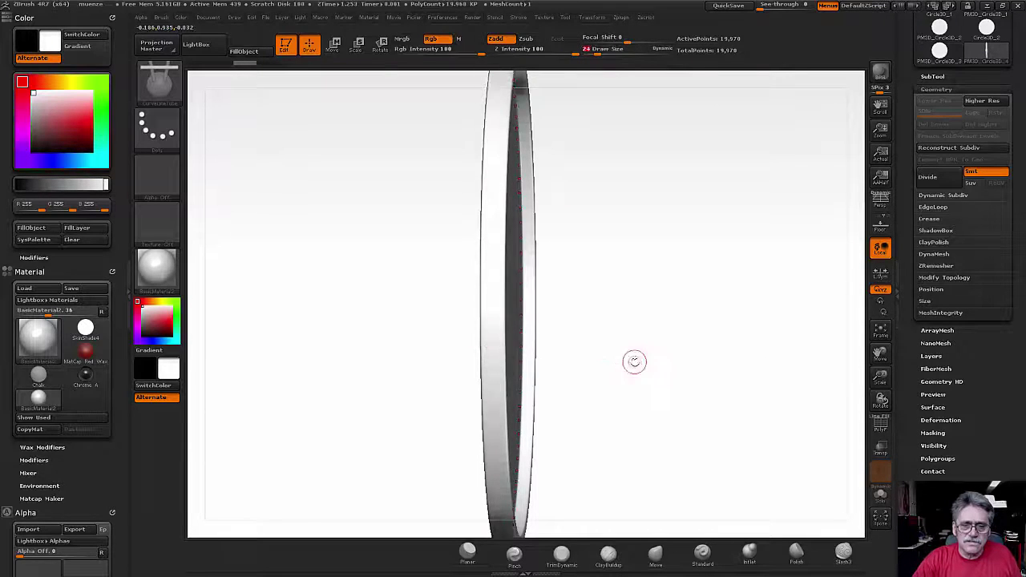
left_click_drag(634, 361, 634, 358)
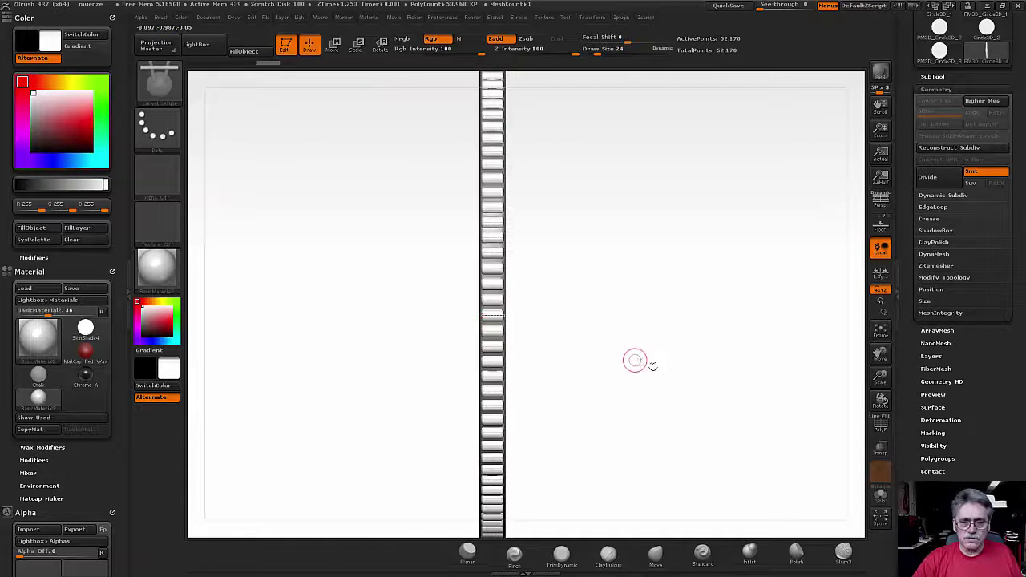
mouse_move(632, 360)
left_mouse_down()
mouse_move(614, 372)
mouse_move(681, 412)
mouse_move(682, 346)
mouse_move(670, 310)
mouse_move(661, 368)
mouse_move(696, 369)
mouse_move(751, 394)
mouse_move(689, 377)
mouse_move(661, 392)
mouse_move(660, 383)
left_mouse_up()
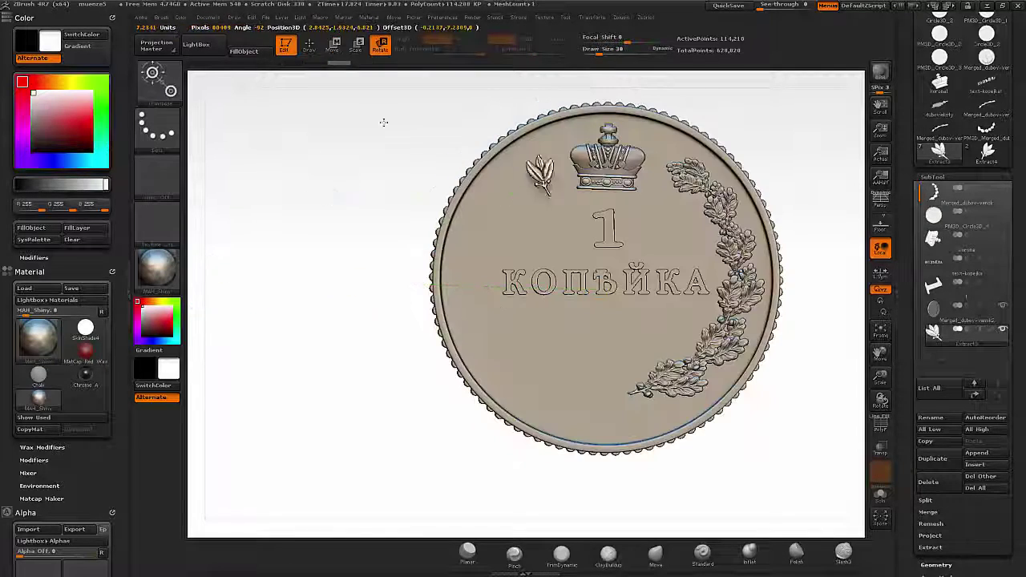
Move and tilt a duplicated leaf sprig into place along the coin's left edge
left_click_drag(548, 192, 308, 200)
key("w")
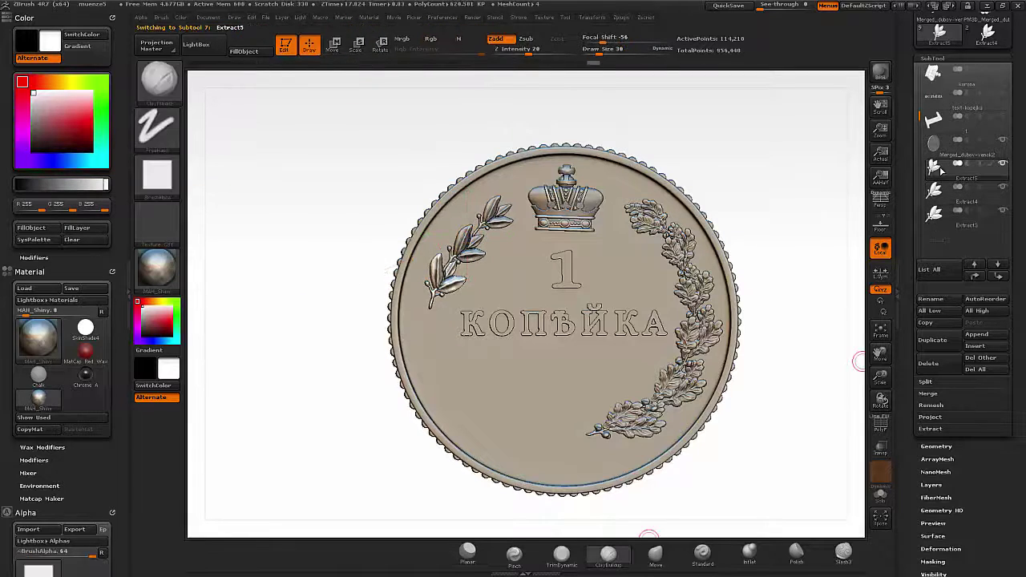
mouse_move(381, 385)
left_mouse_down()
mouse_move(313, 491)
mouse_move(531, 385)
left_mouse_up()
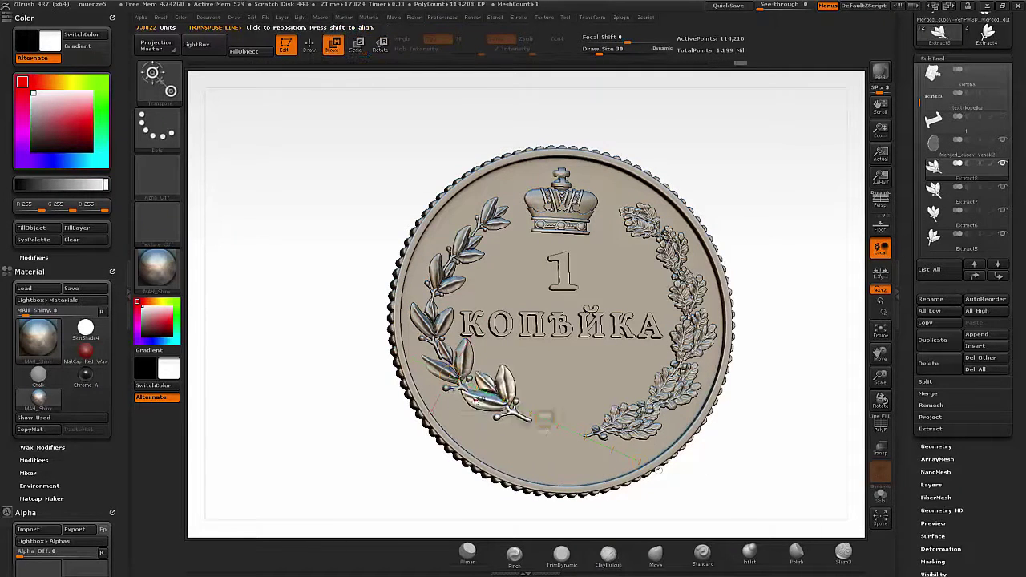
Move and rotate the lower leaves of the left branch, checking their depth edge-on
key("w")
mouse_move(561, 517)
left_mouse_down("shift")
mouse_move(696, 416)
mouse_move(587, 479)
mouse_move(722, 441)
left_mouse_up("shift")
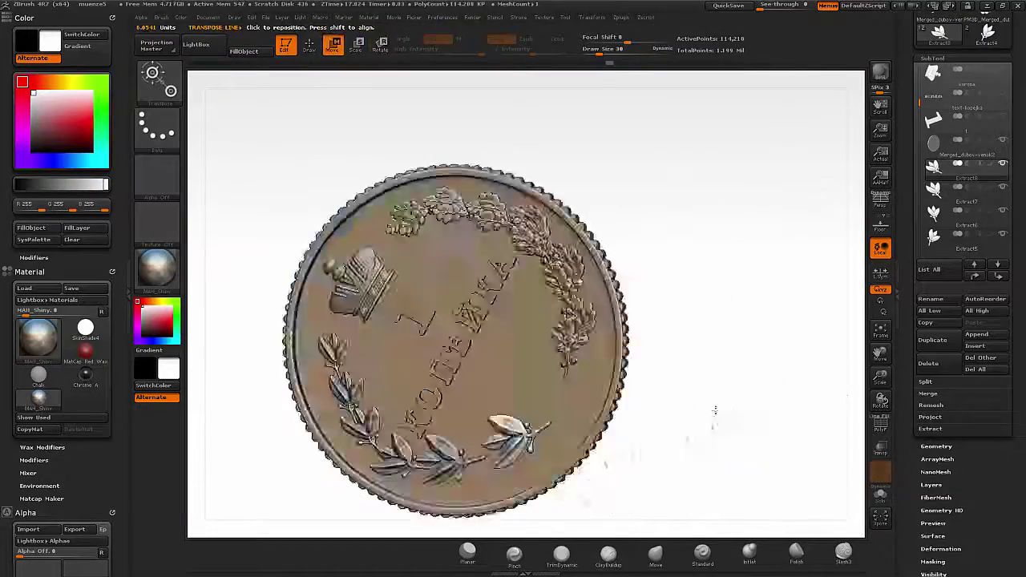
key("r")
left_click_drag(493, 453, 689, 453)
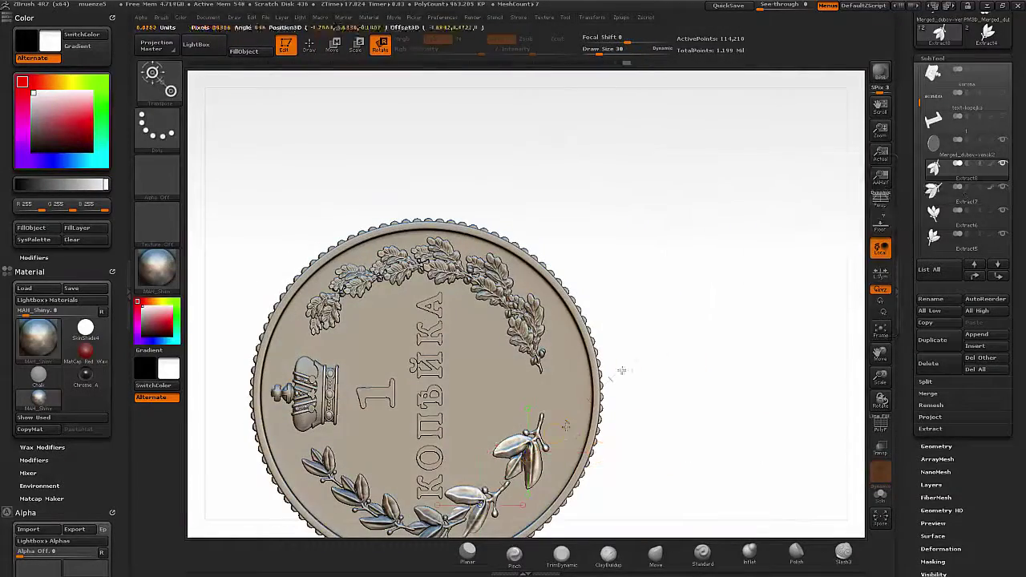
key("w")
mouse_move(633, 356)
left_mouse_down()
mouse_move(567, 425)
mouse_move(634, 436)
left_mouse_up()
key("r")
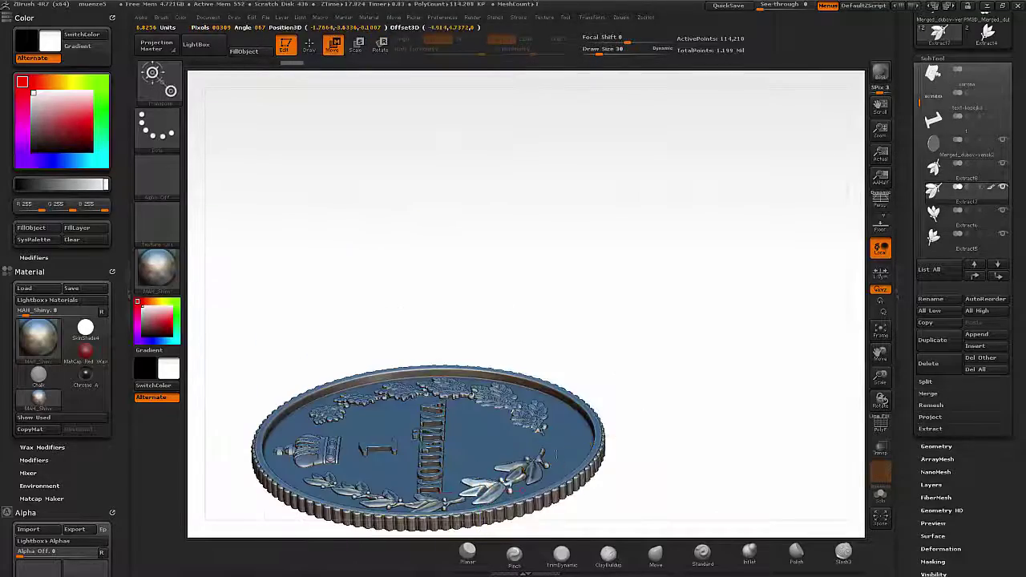
Rotate a leaf sprig into its place on the lower wreath and tilt the coin to check depth
key("q")
key("ctrl+z")
key("ctrl+shift+z")
key("ctrl+z")
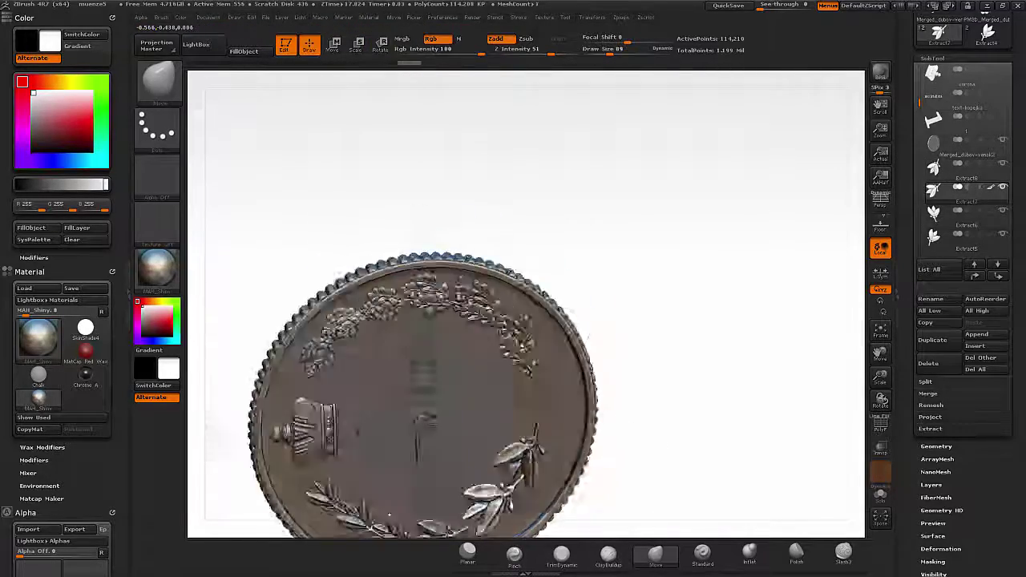
key("ctrl+shift+z")
key("r")
key("ctrl+z")
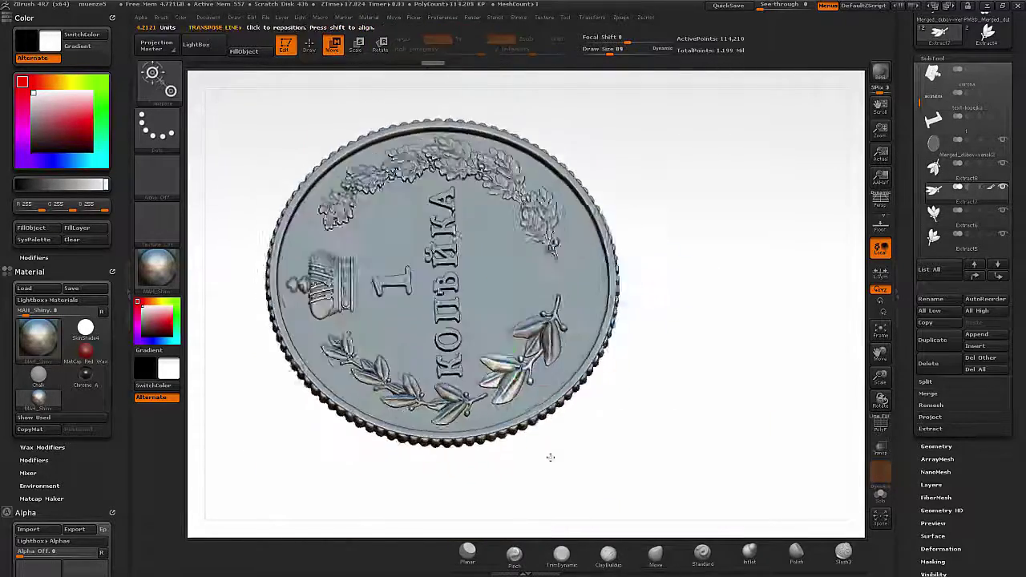
key("ctrl+shift+z")
mouse_move(559, 298)
left_mouse_down()
mouse_move(703, 420)
mouse_move(643, 479)
left_mouse_up()
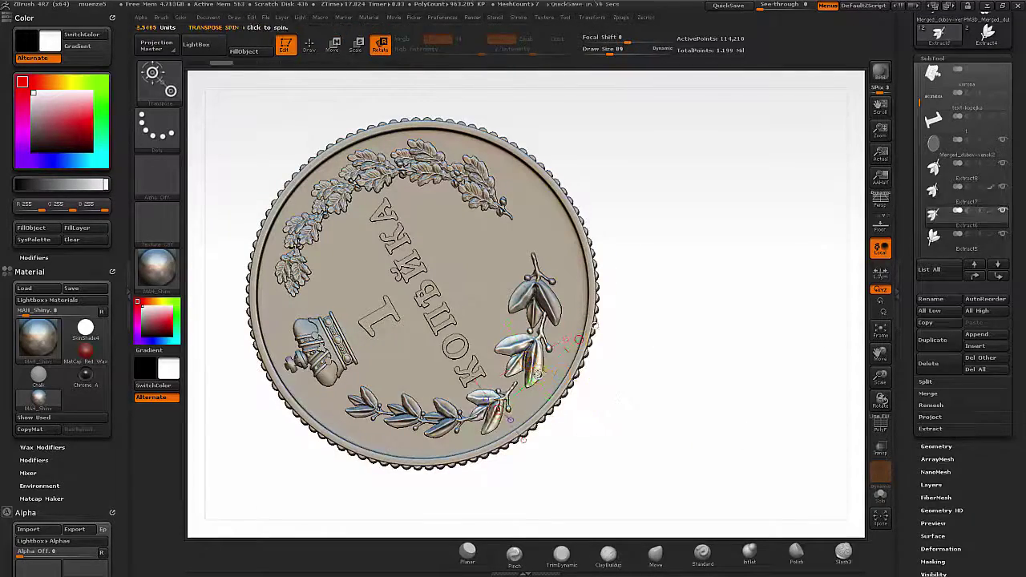
mouse_move(569, 433)
left_mouse_down()
mouse_move(588, 465)
mouse_move(522, 442)
mouse_move(558, 417)
left_mouse_up()
key("q")
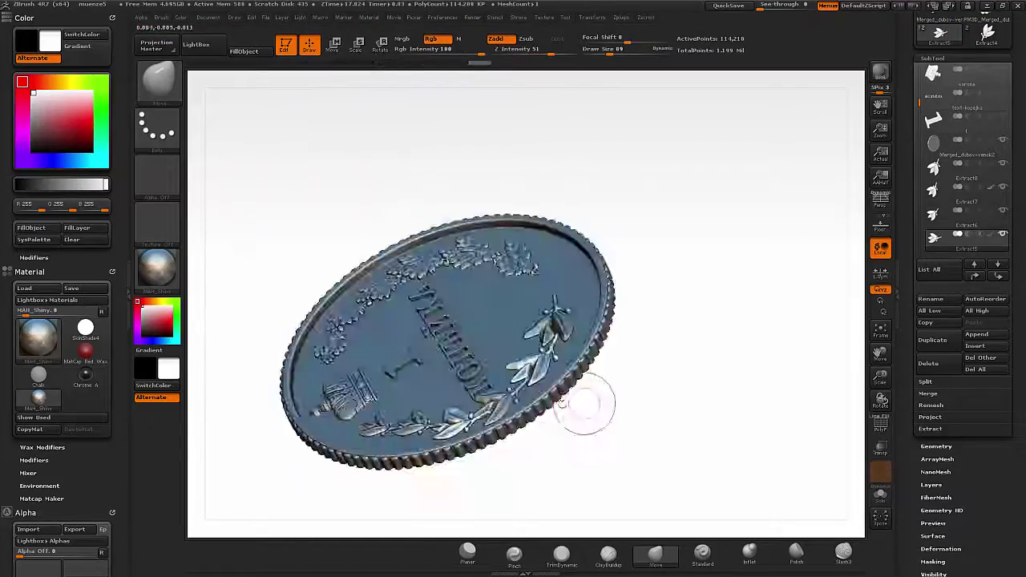
mouse_move(597, 449)
left_mouse_down()
mouse_move(586, 407)
mouse_move(561, 376)
left_mouse_up()
left_click_drag(626, 449, 647, 489)
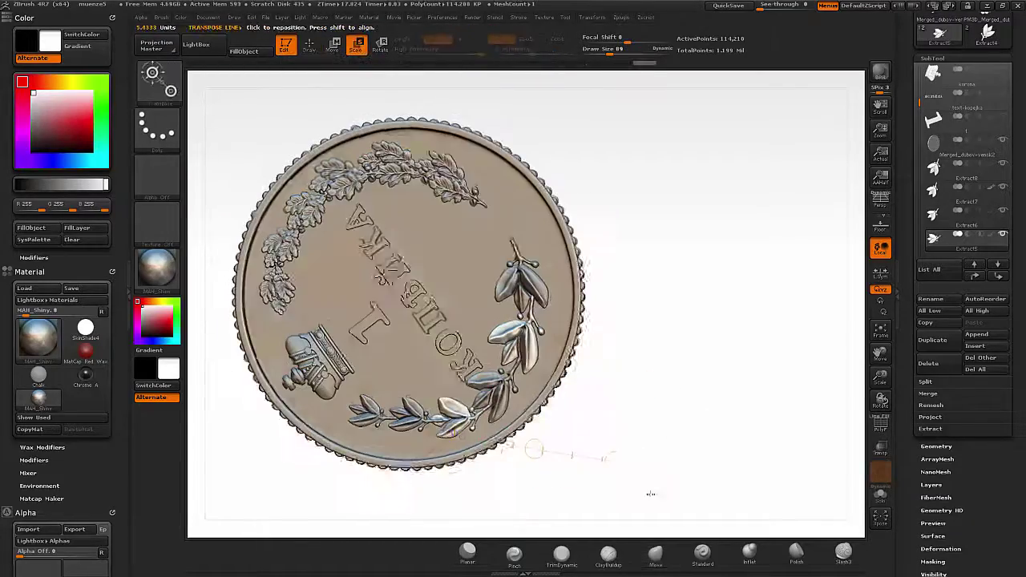
Move another leaf sprig along the lower rim and begin scaling it
key("w")
mouse_move(481, 439)
left_mouse_down()
mouse_move(638, 459)
mouse_move(609, 417)
mouse_move(729, 268)
left_mouse_up()
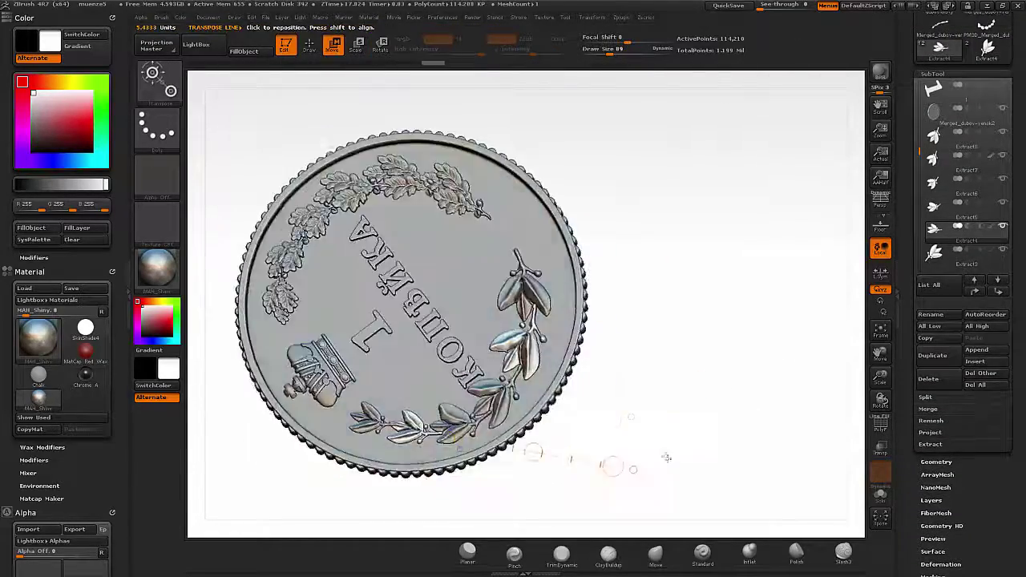
left_click(528, 474, "alt")
left_click_drag(527, 475, 737, 470)
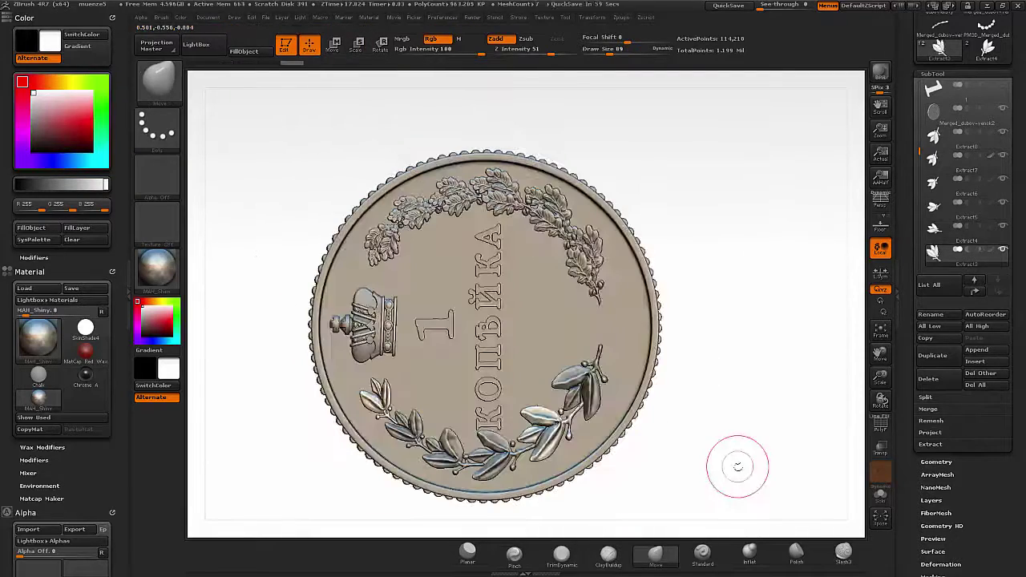
key("e")
left_click_drag(690, 351, 792, 315)
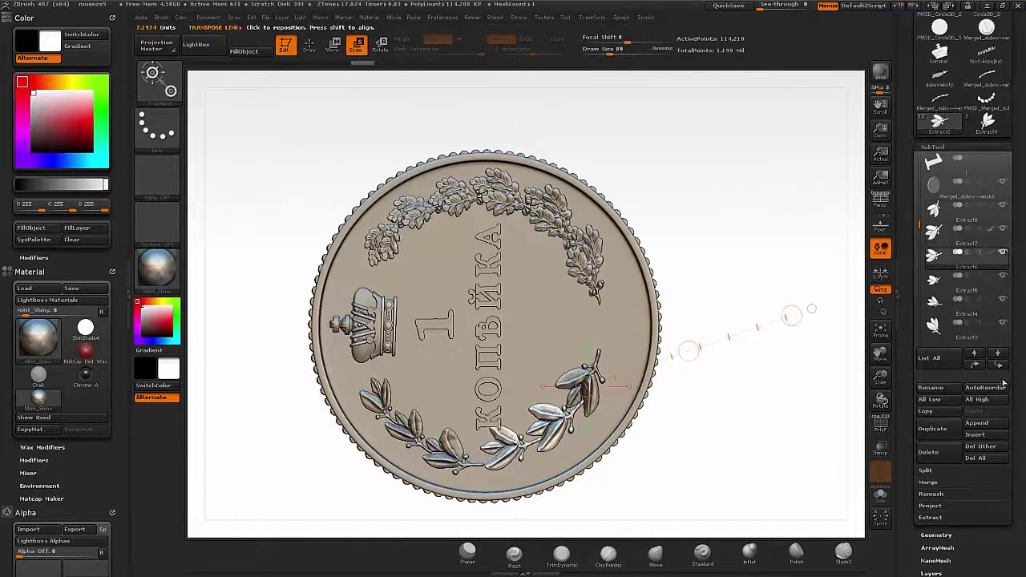
Rotate and move the Extract7 and Extract6 leaf copies into place around the wreath
key("r")
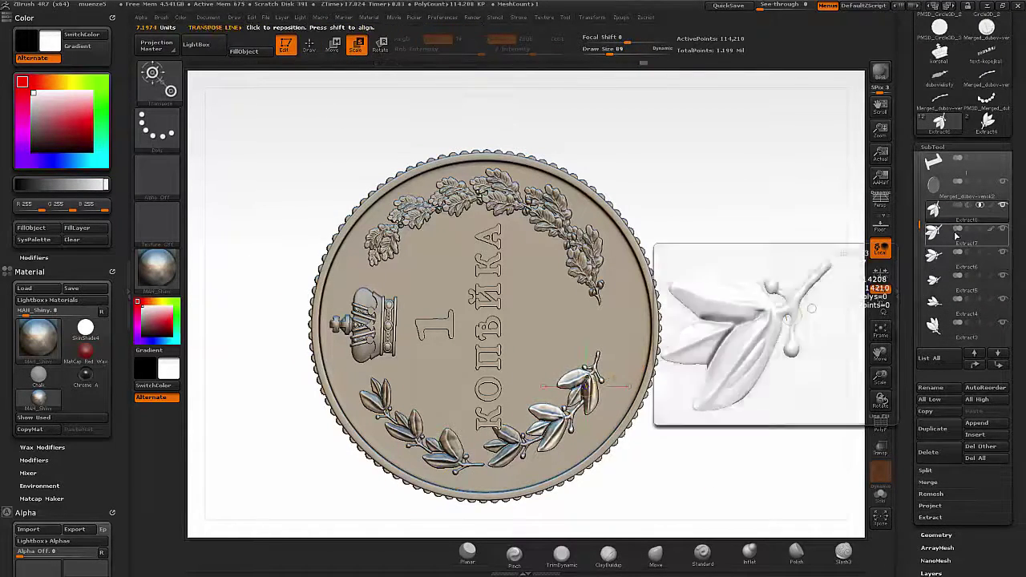
left_click(769, 320, "alt")
left_click(707, 332, "alt")
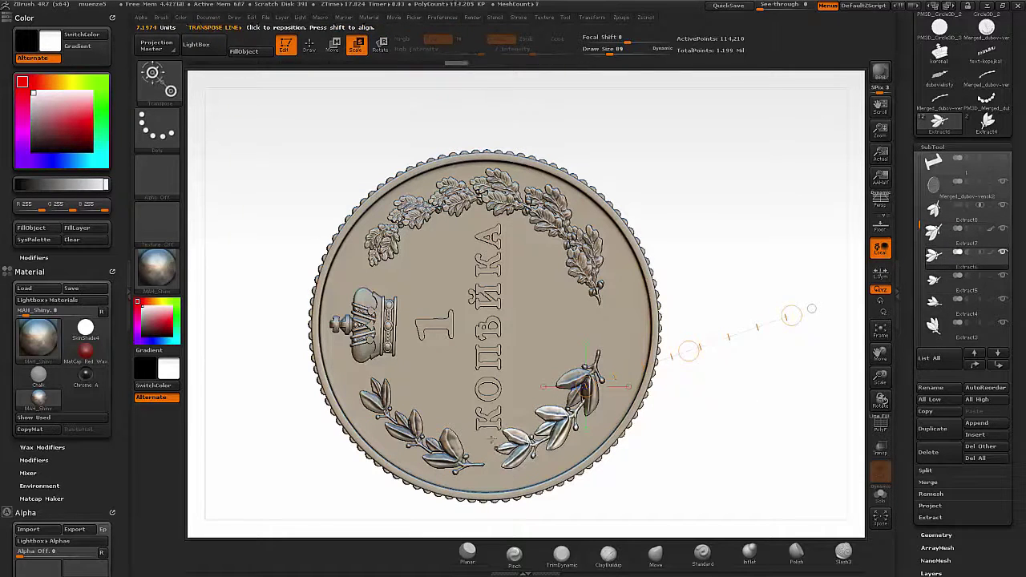
key("r")
left_click(941, 259)
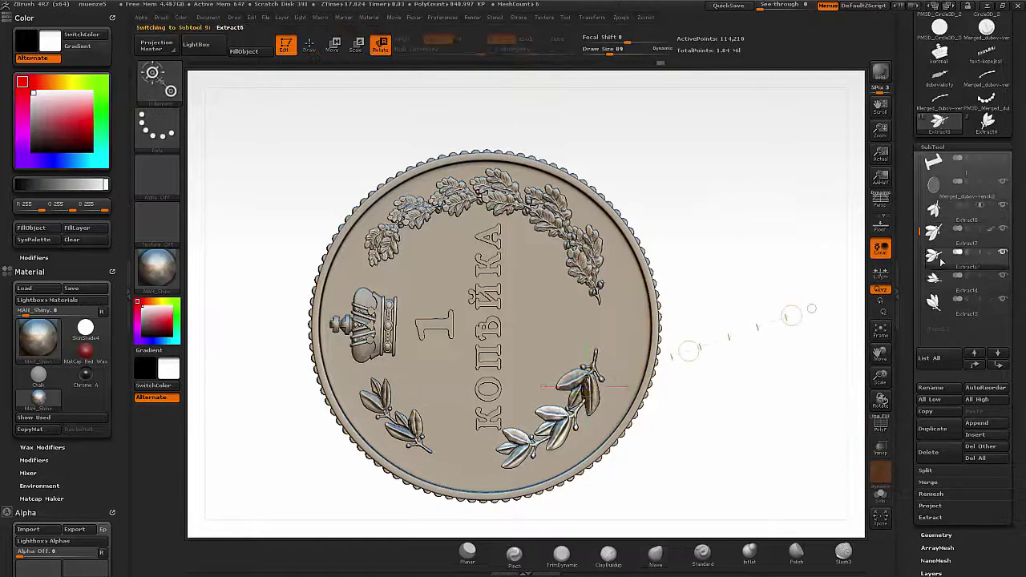
key("w")
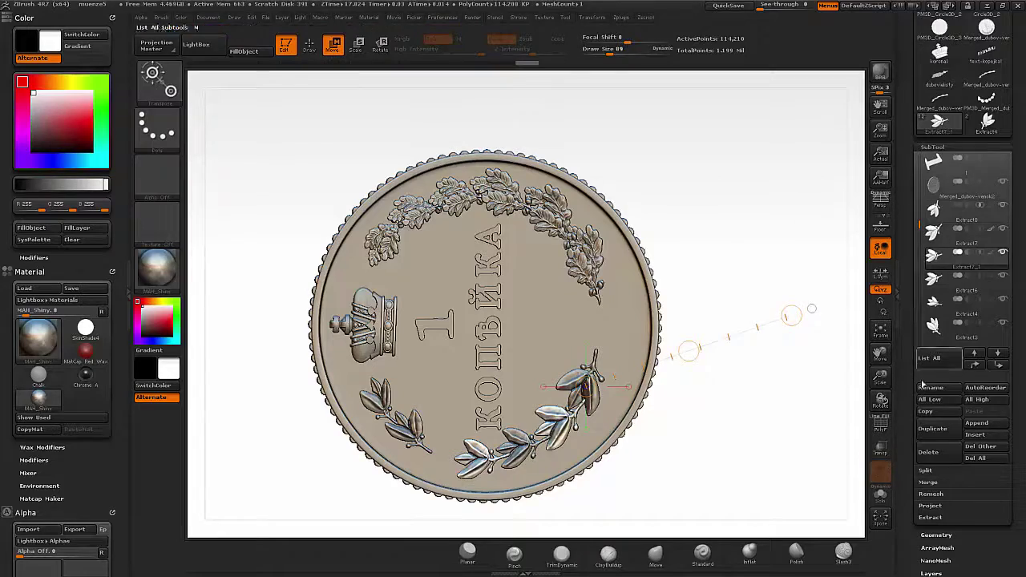
left_click_drag(710, 458, 778, 385)
key("q")
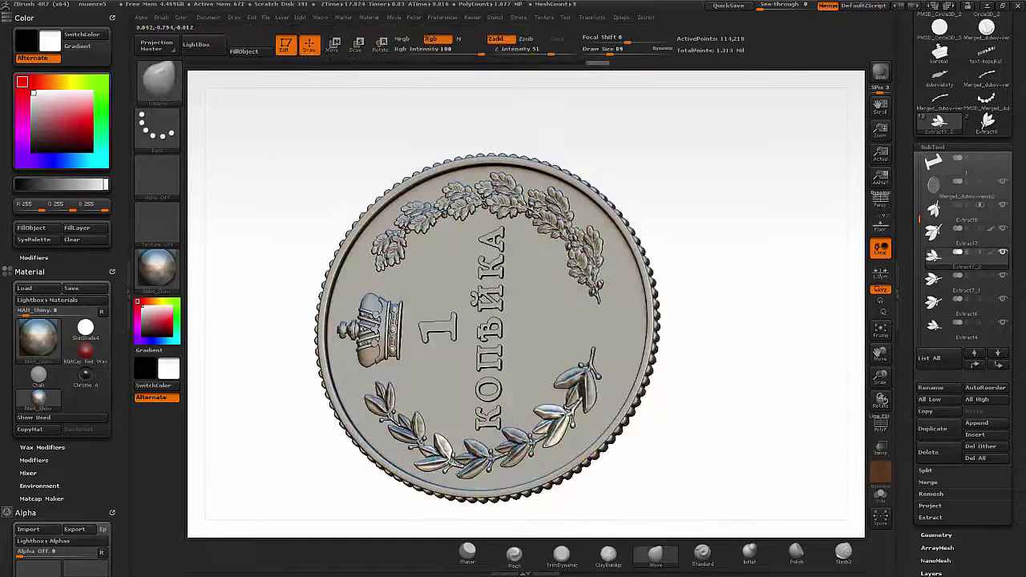
mouse_move(722, 416)
left_mouse_down()
mouse_move(709, 377)
mouse_move(722, 449)
mouse_move(770, 377)
mouse_move(718, 516)
left_mouse_up()
key("w")
Select the Extract3 and Extract4 leaves, frame the coin face-on, and merge the wreath pieces
key("q")
left_click(424, 465, "alt")
mouse_move(569, 486)
left_mouse_down()
mouse_move(681, 417)
mouse_move(666, 449)
mouse_move(674, 481)
left_mouse_up()
left_click_drag(673, 433, 672, 480, "alt")
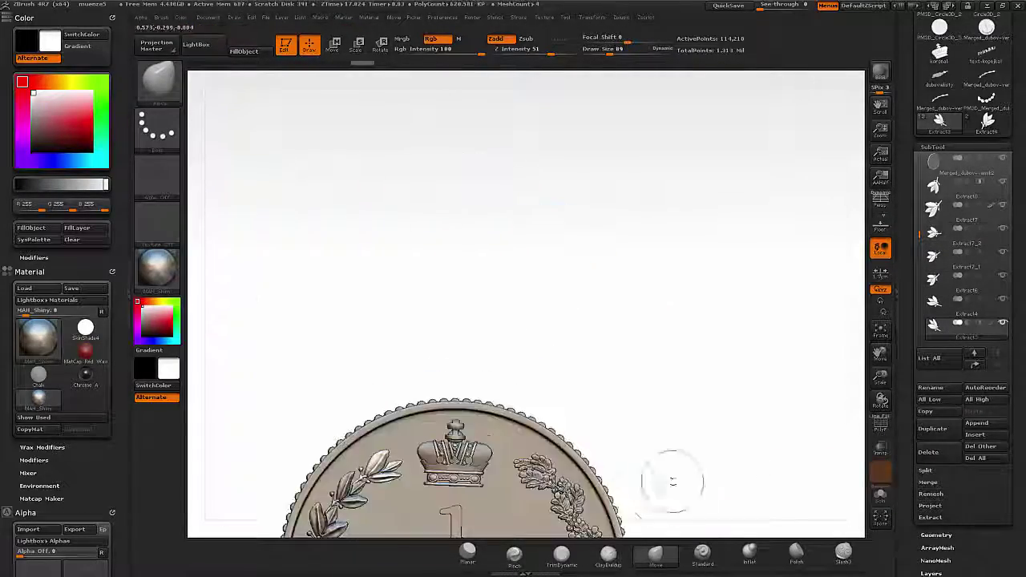
key("f")
left_click(927, 481)
left_click(938, 493)
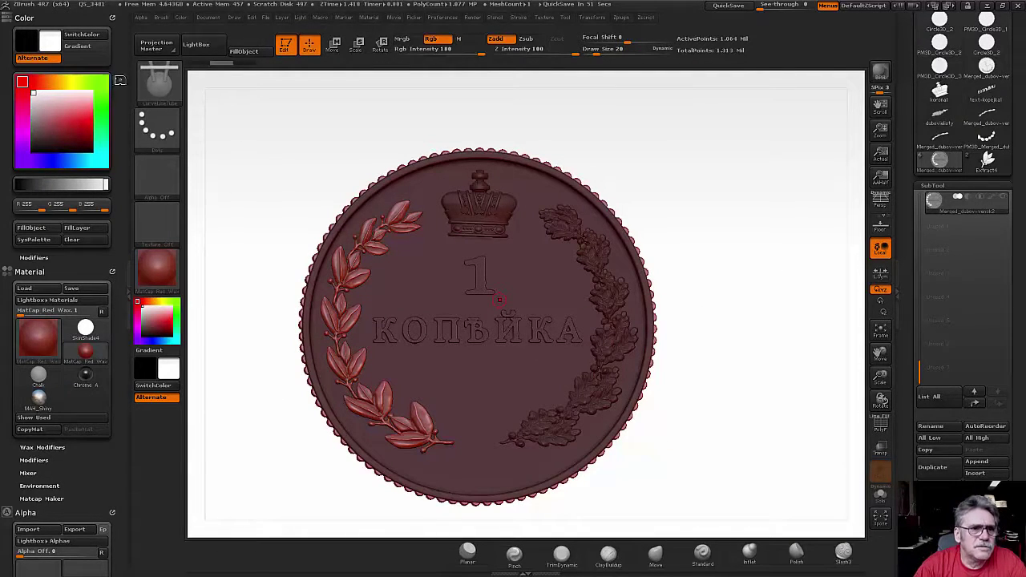
Look through the brush library and the Texture palette's list of available textures
left_click(162, 88)
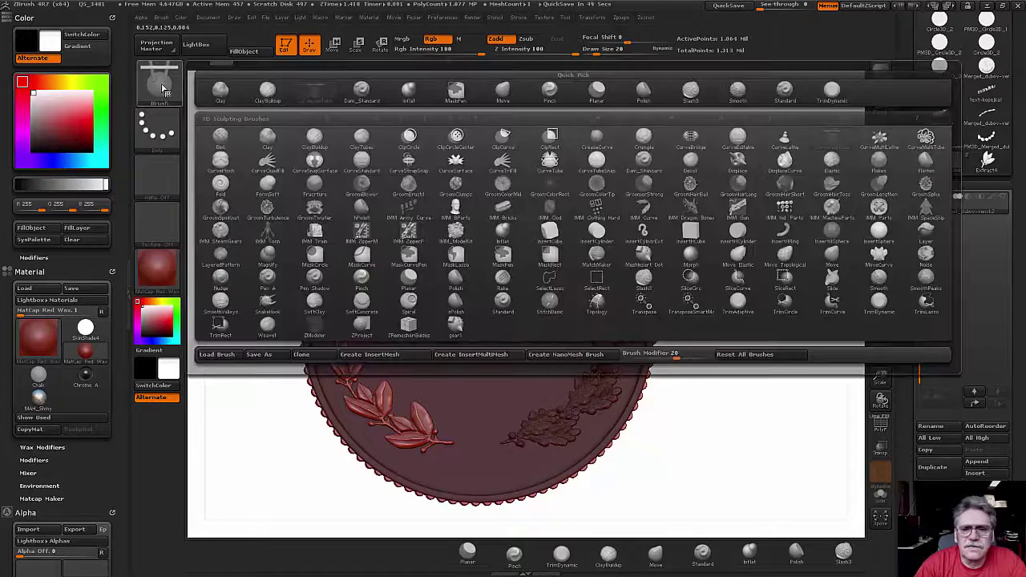
left_click(832, 144)
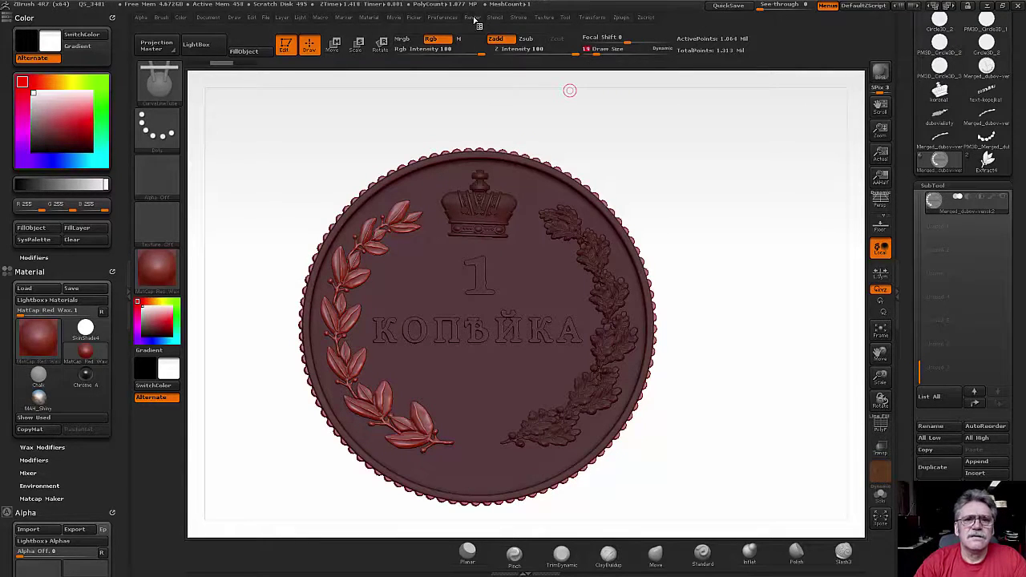
left_click(544, 17)
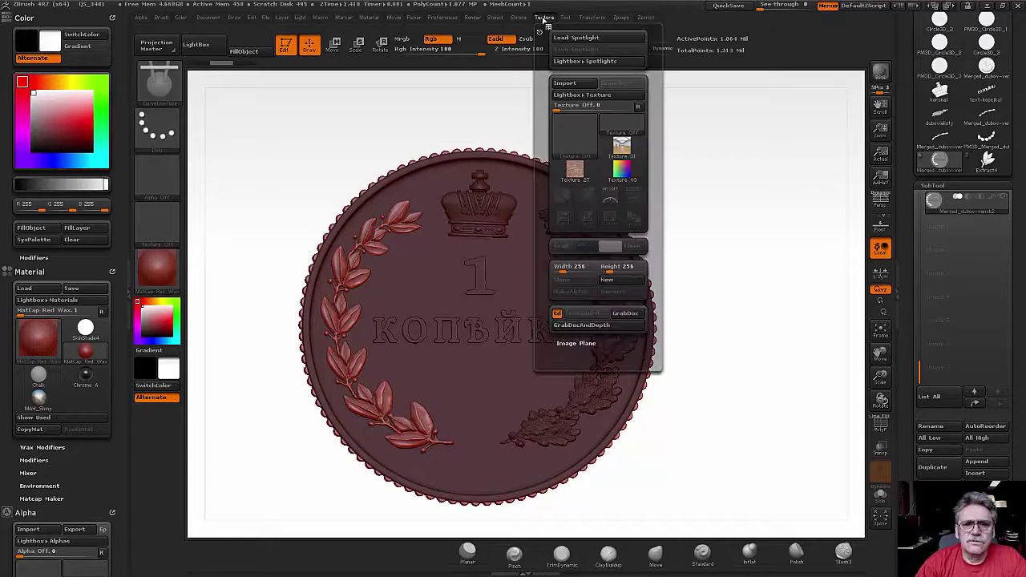
left_click(579, 141)
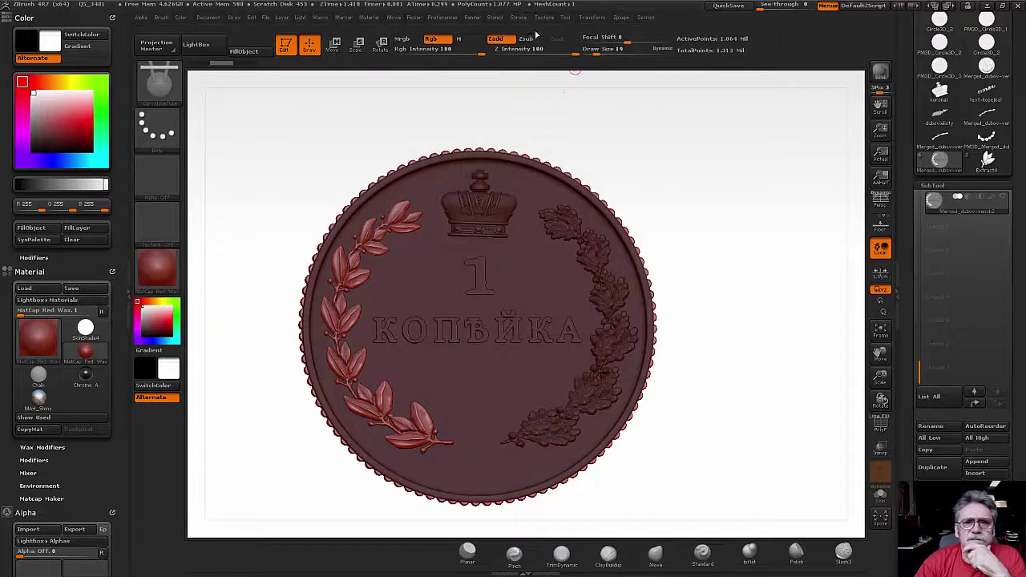
left_click(544, 18)
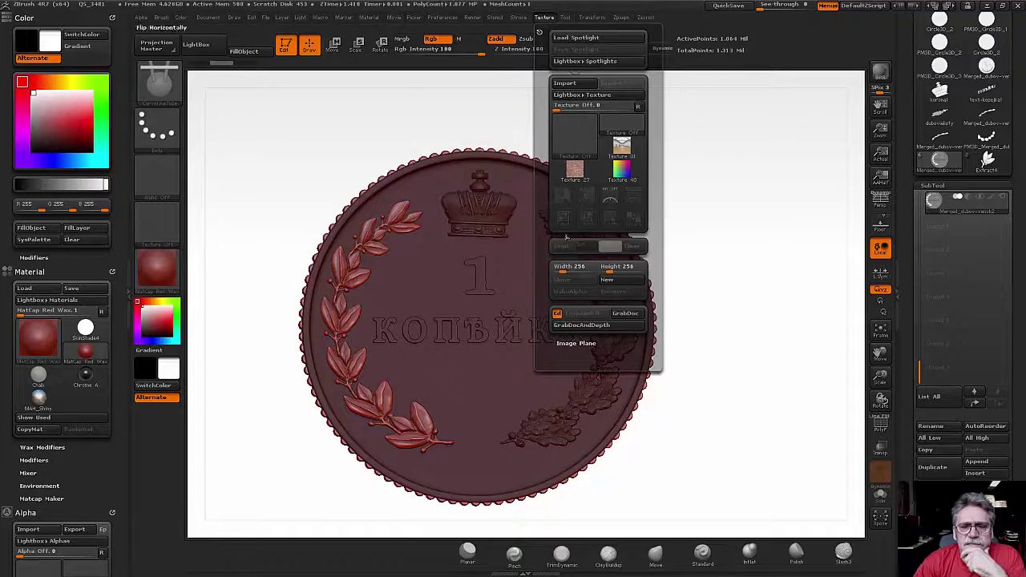
left_click(574, 144)
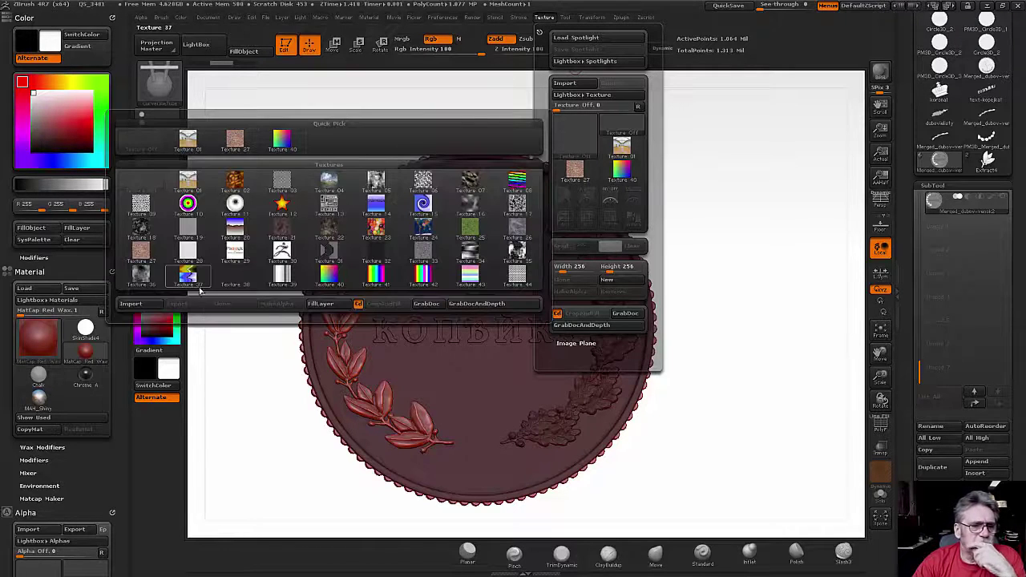
Import the KOPEIKA image from Dokumente > Camtasia Studio > ornament > Bilder as a texture
left_click(141, 304)
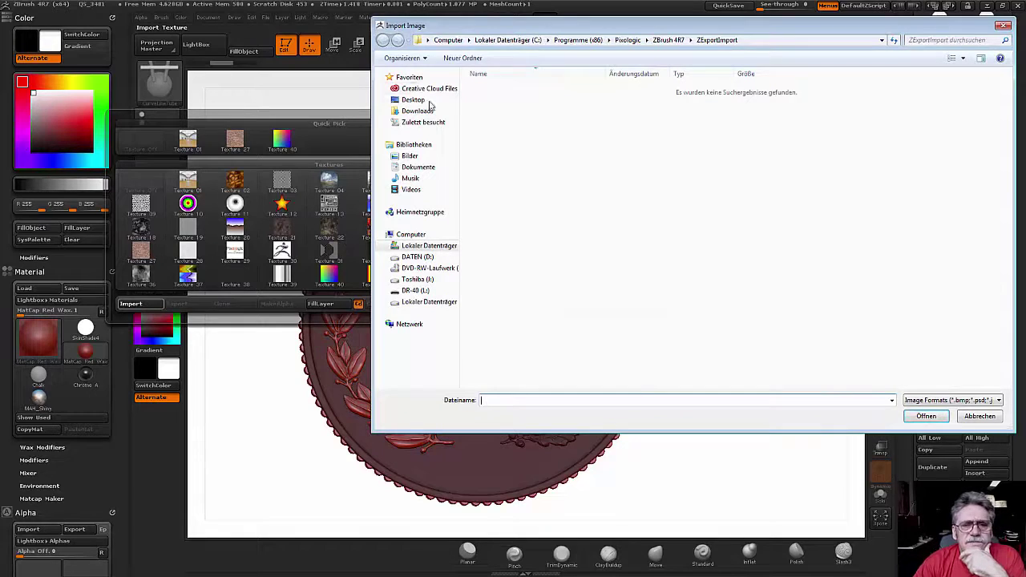
left_click(417, 167)
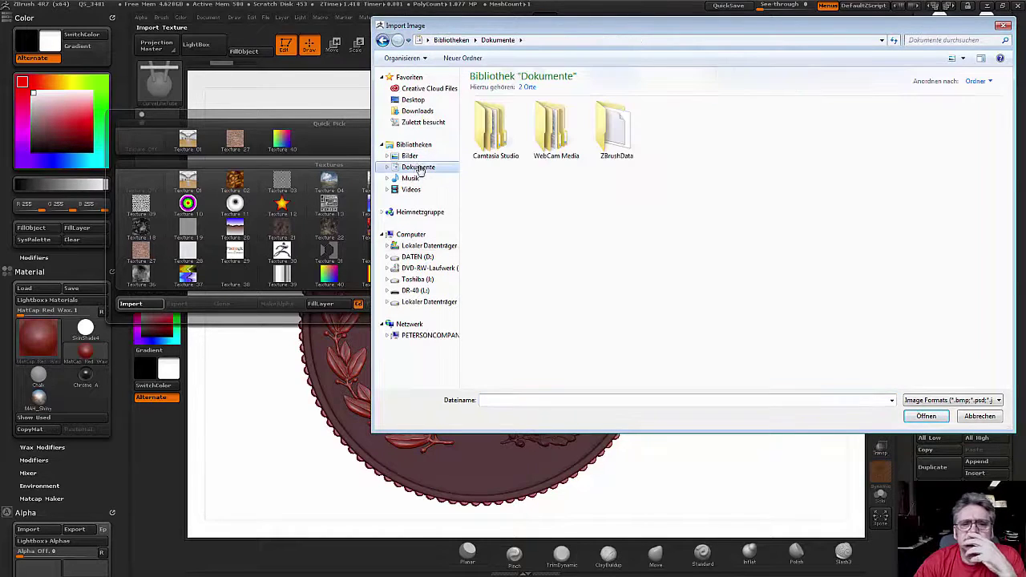
double_click(488, 136)
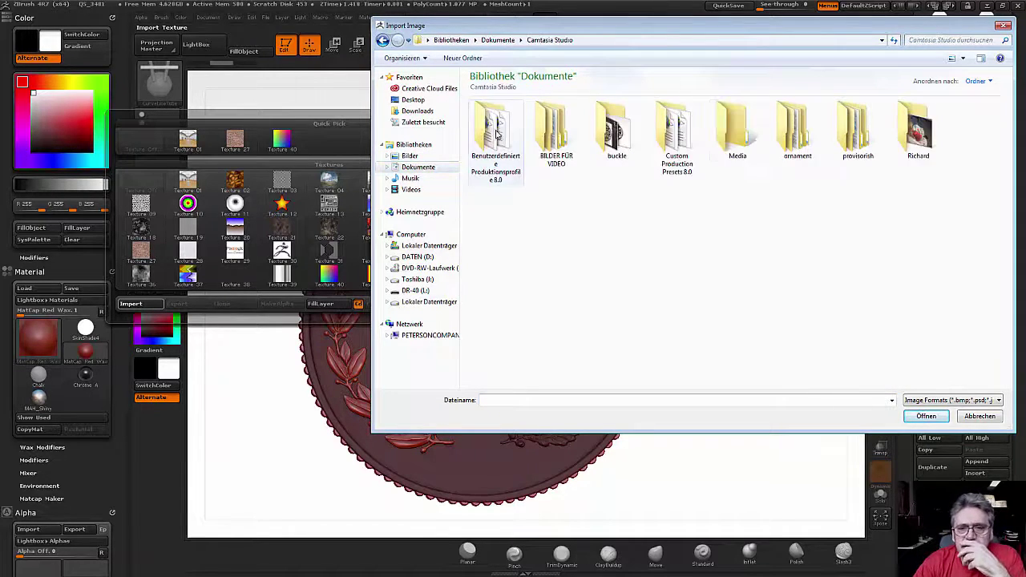
double_click(791, 139)
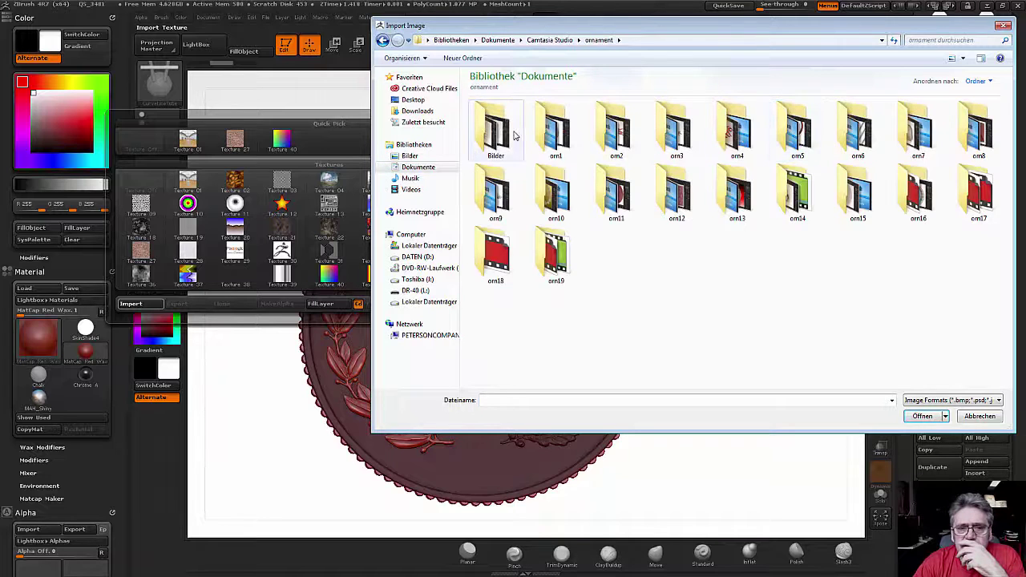
double_click(497, 133)
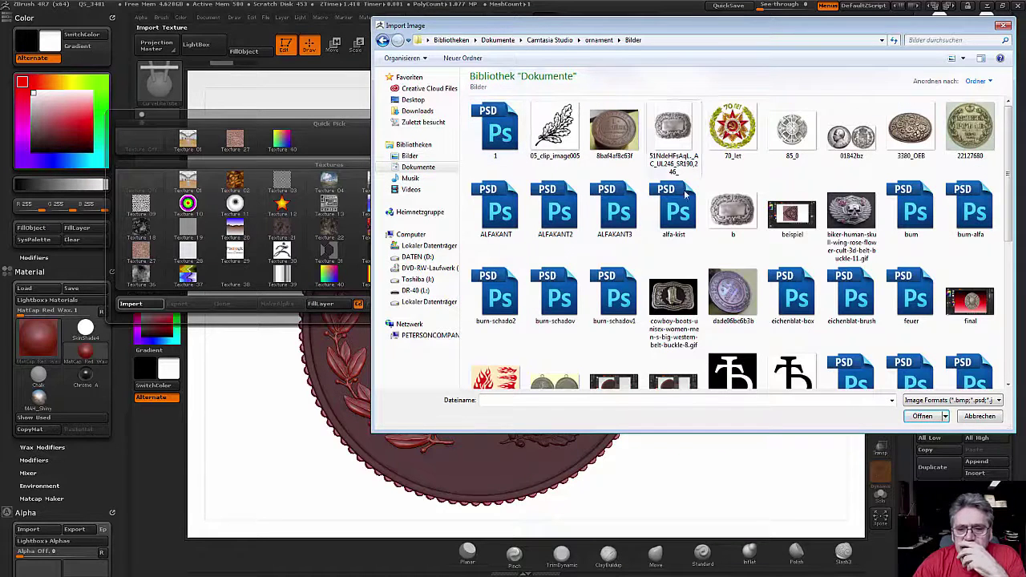
scroll(751, 278, "down", 3)
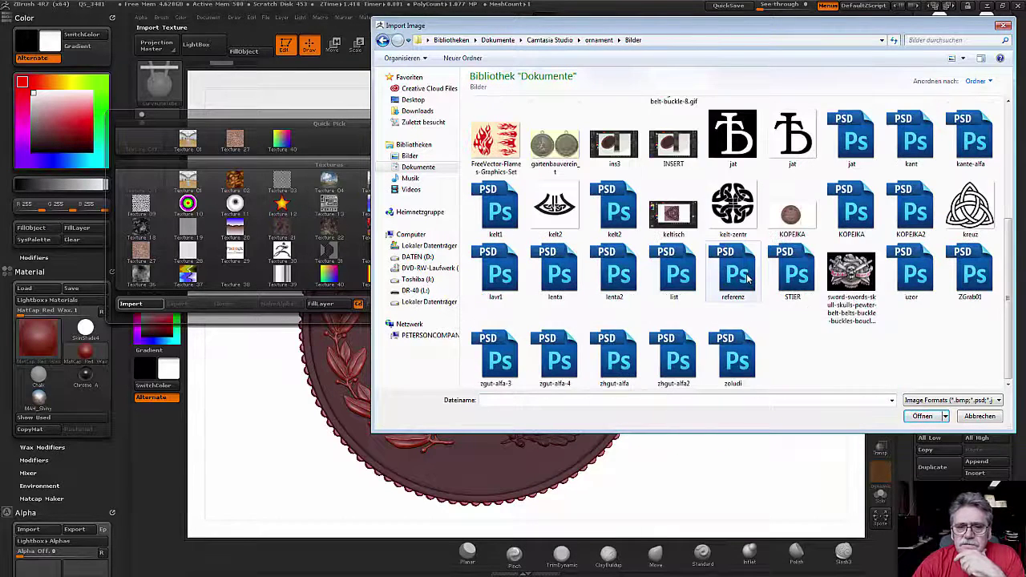
left_click(774, 213)
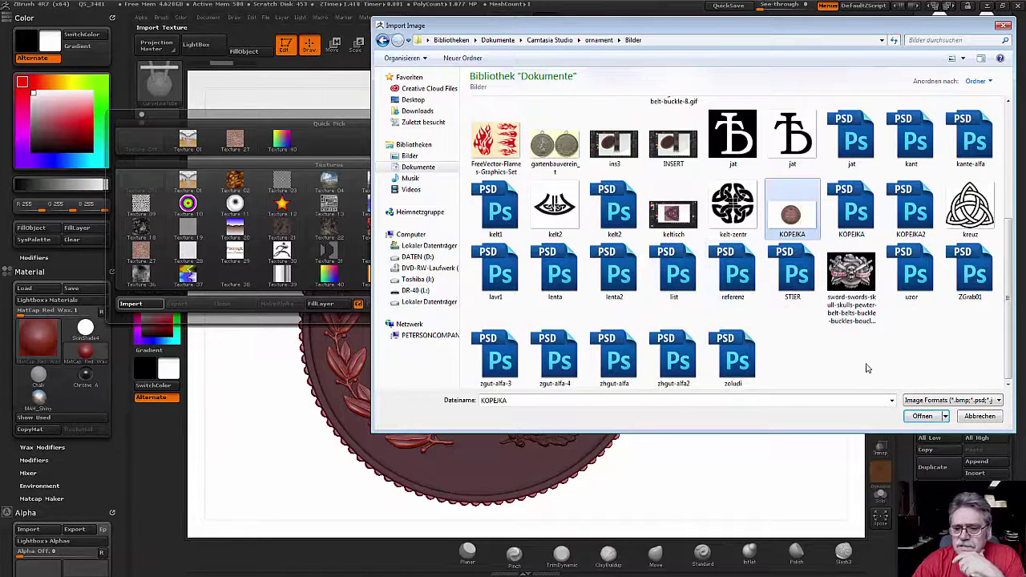
left_click(922, 416)
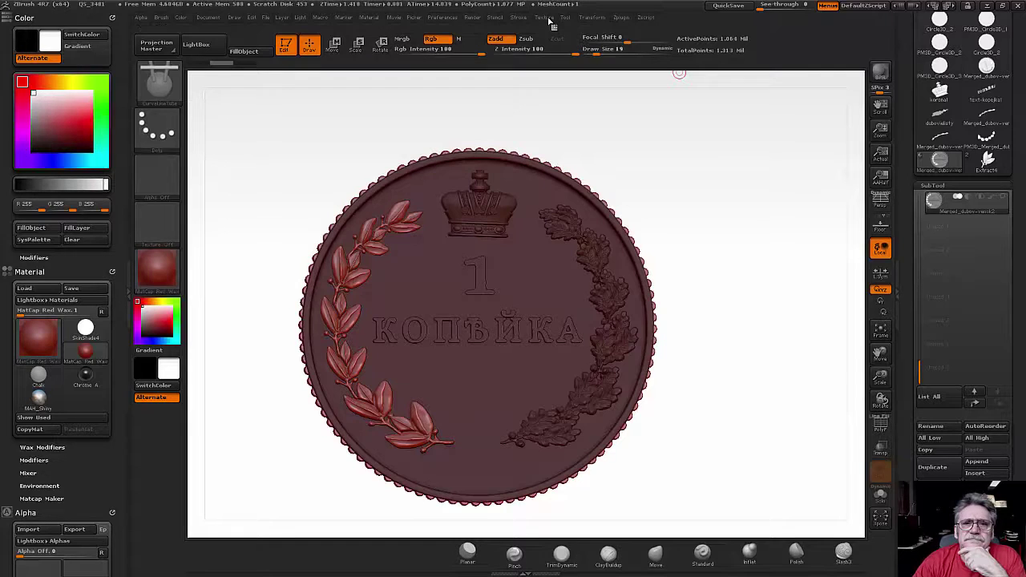
Make the KOPEJKA photo the current texture and add it to Spotlight as a reference
left_click(549, 18)
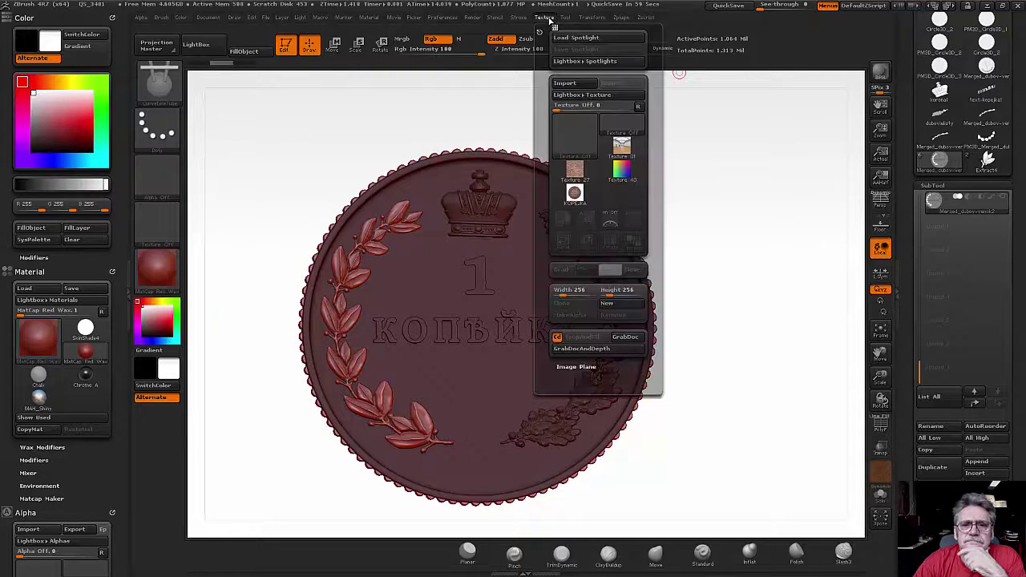
left_click(574, 195)
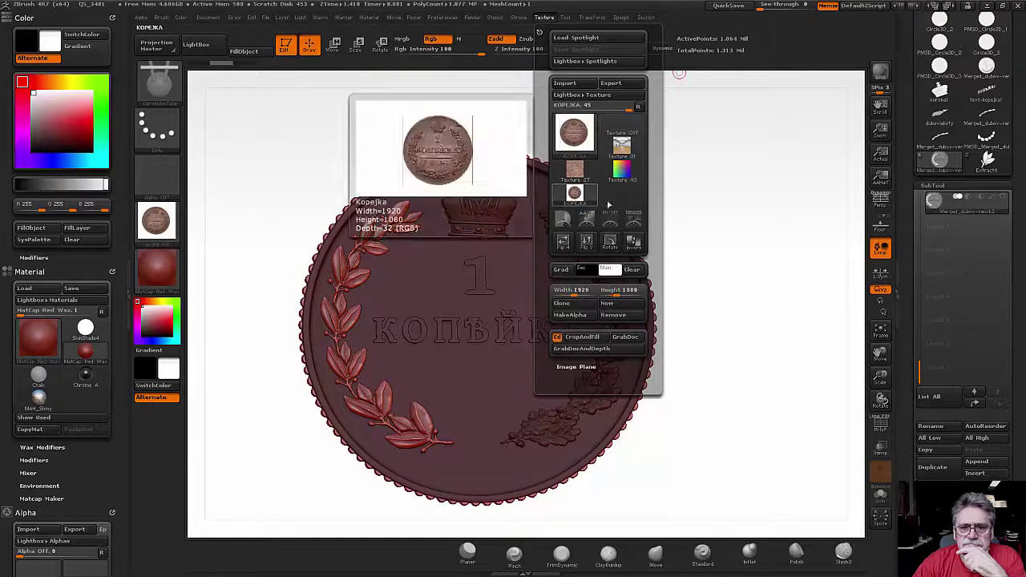
left_click(633, 223)
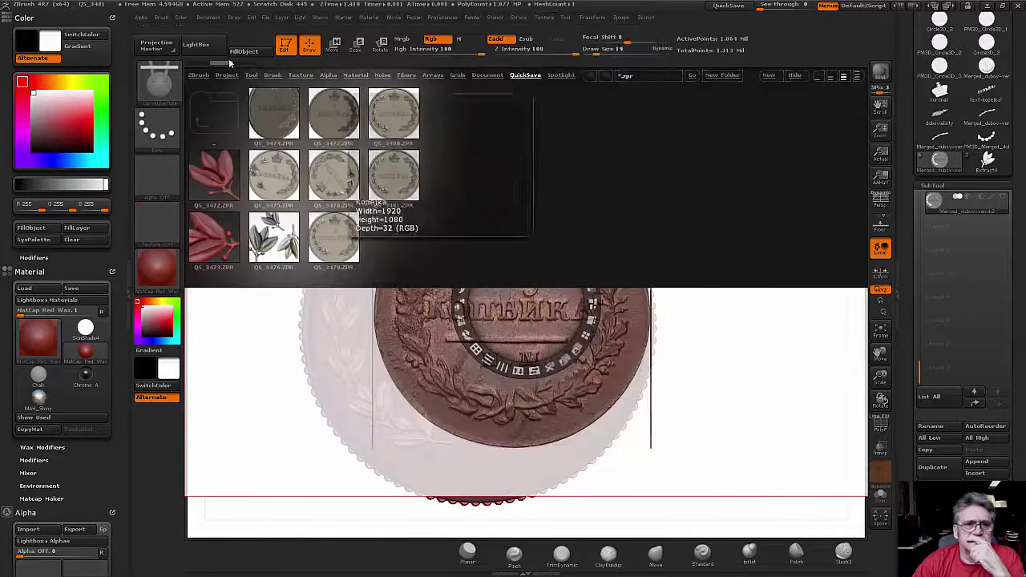
left_click(196, 44)
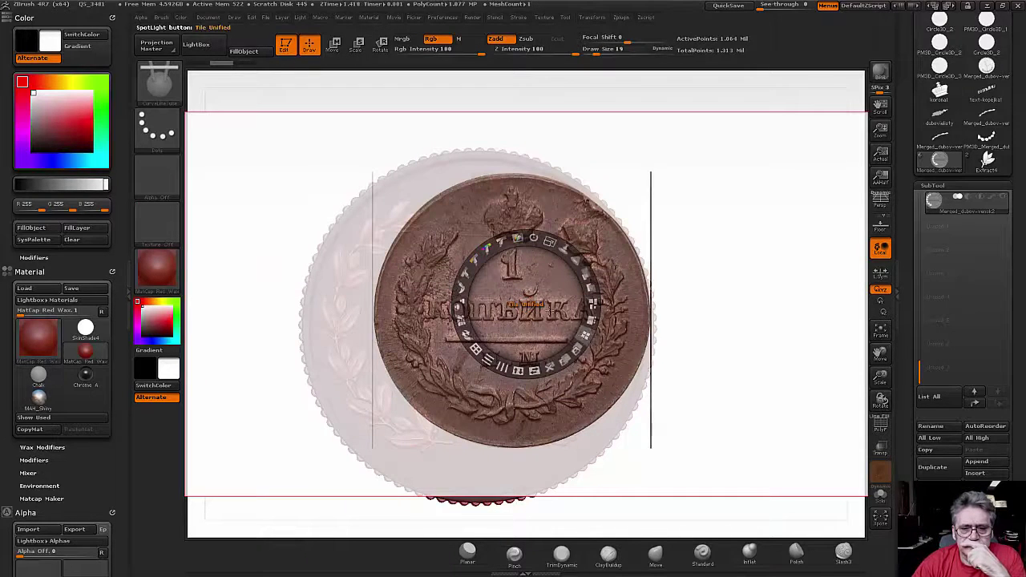
Align the KOPEJKA reference photo over the sculpted coin, then hide Spotlight with Shift+Z
mouse_move(456, 238)
left_mouse_down()
mouse_move(355, 163)
mouse_move(665, 139)
mouse_move(619, 71)
mouse_move(200, 74)
left_mouse_up()
left_click_drag(265, 144, 451, 290)
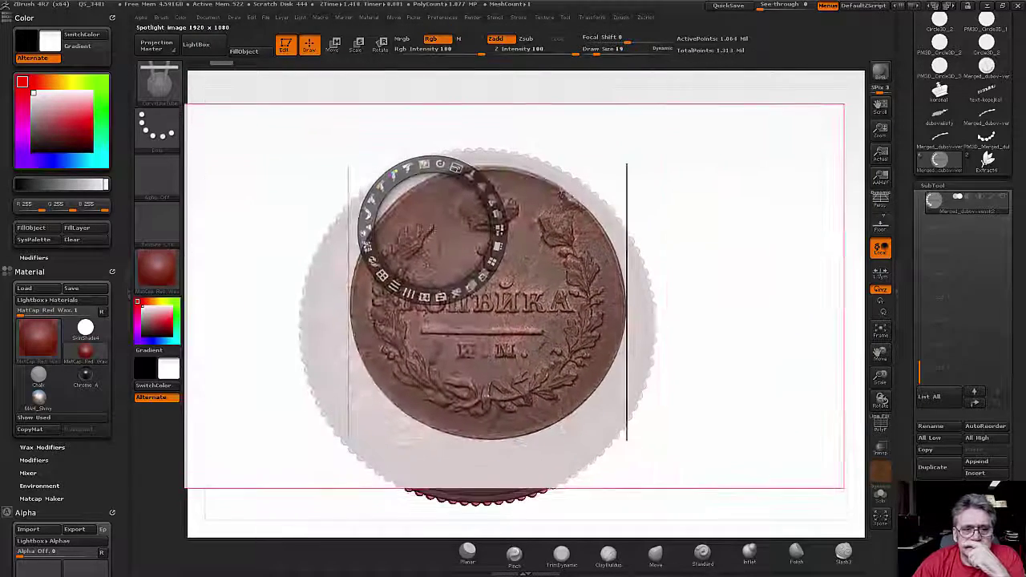
left_click_drag(433, 223, 430, 224)
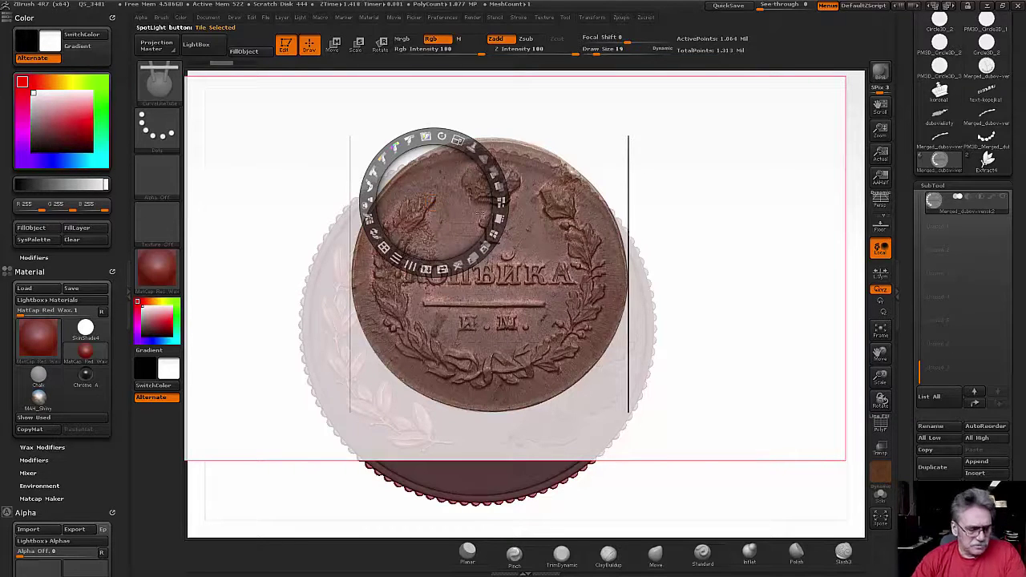
key("shift+z")
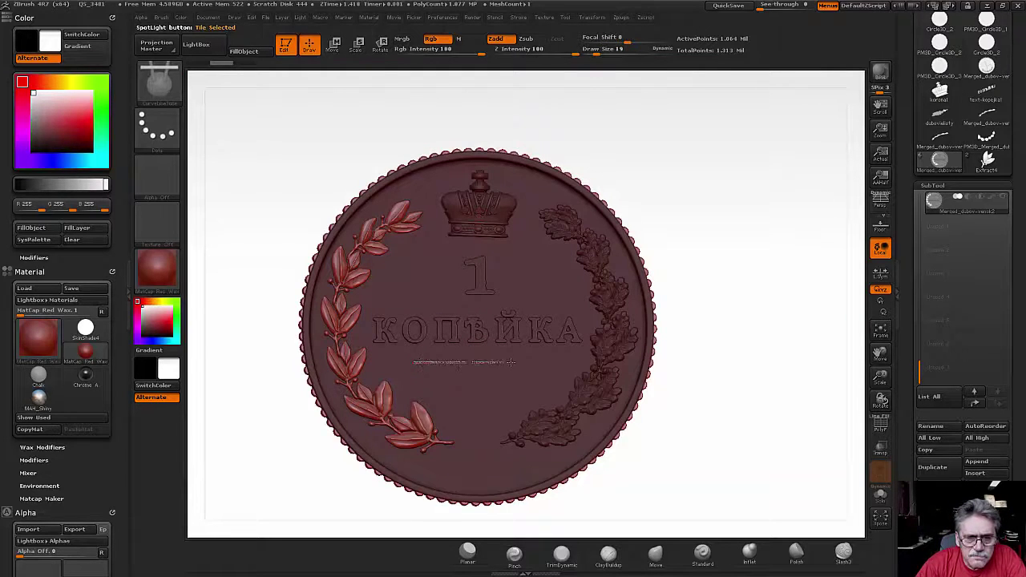
Turn the curve under КОПЪЙКА into a raised bar and tilt the coin to inspect it
left_click(551, 362)
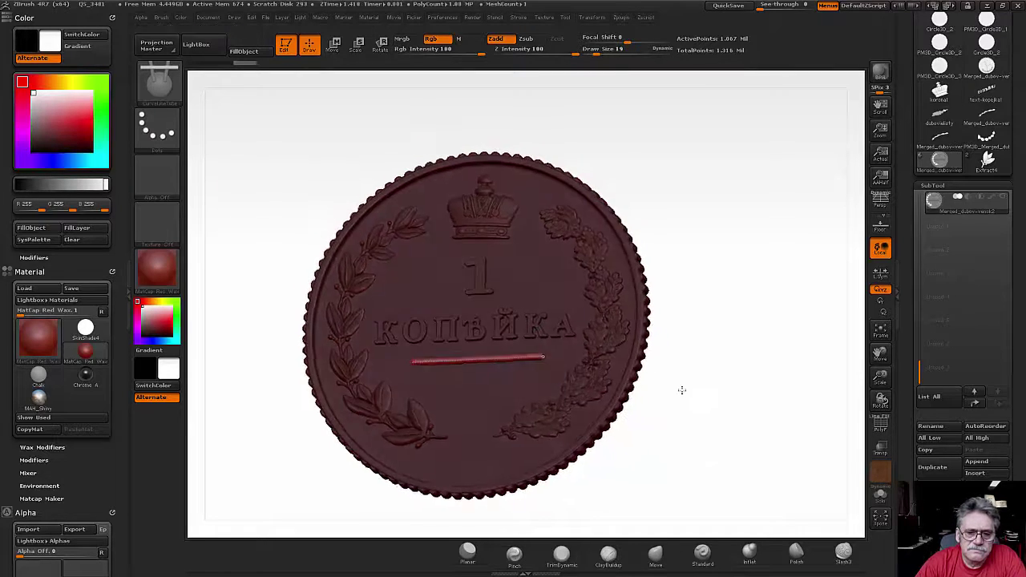
left_click_drag(680, 389, 695, 400)
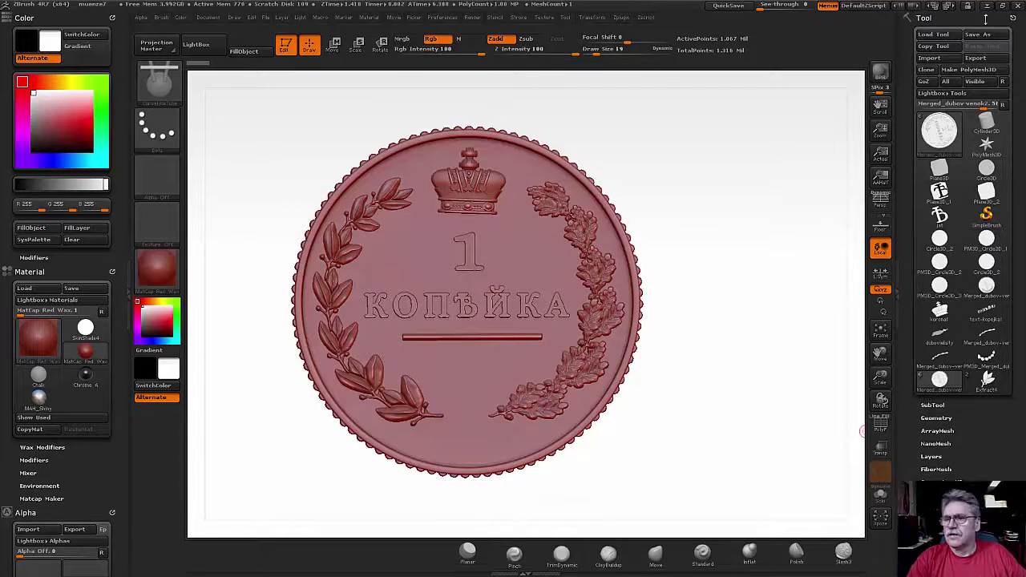
Load the 'im' tool from Dokumente > ZBrushData > Tools, then reselect the coin tool
scroll(949, 36, "down", 1)
left_click(941, 29)
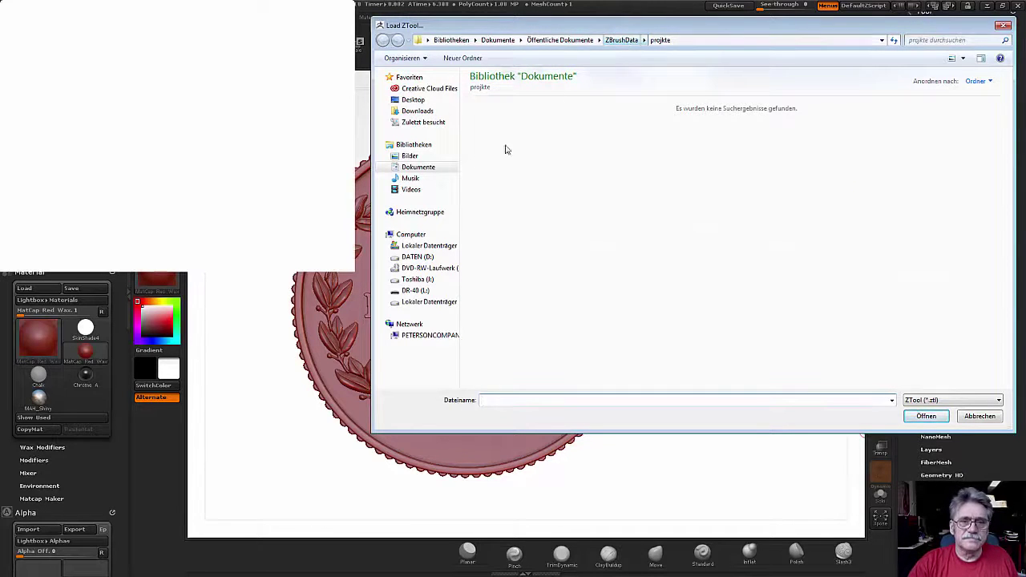
left_click(410, 167)
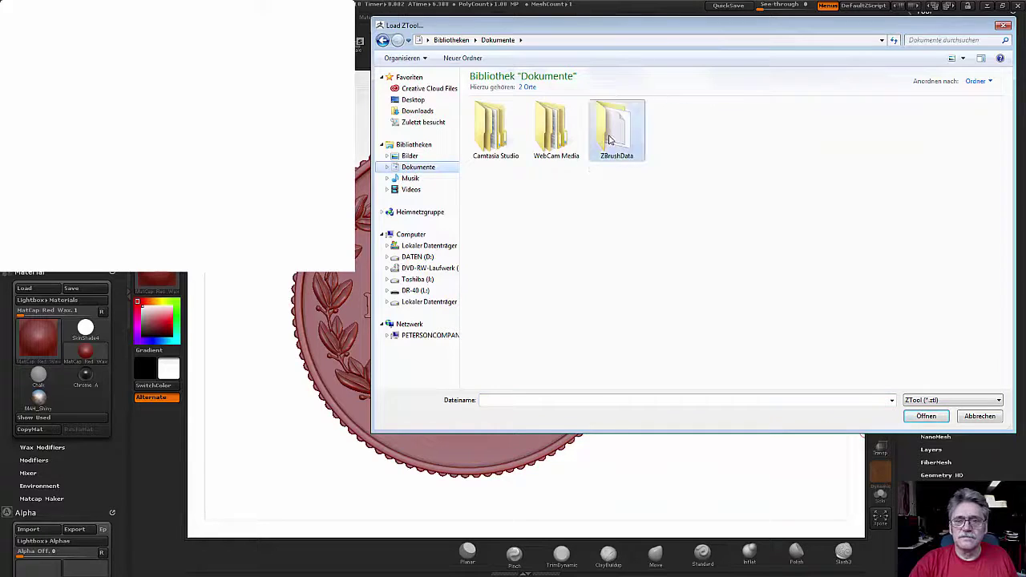
double_click(611, 136)
double_click(864, 128)
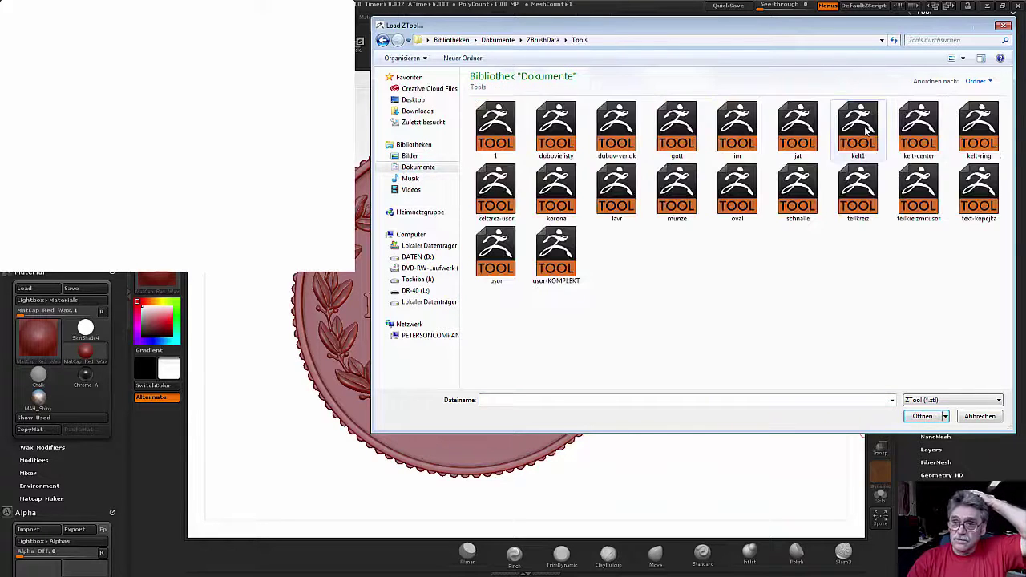
left_click(736, 141)
left_click(920, 415)
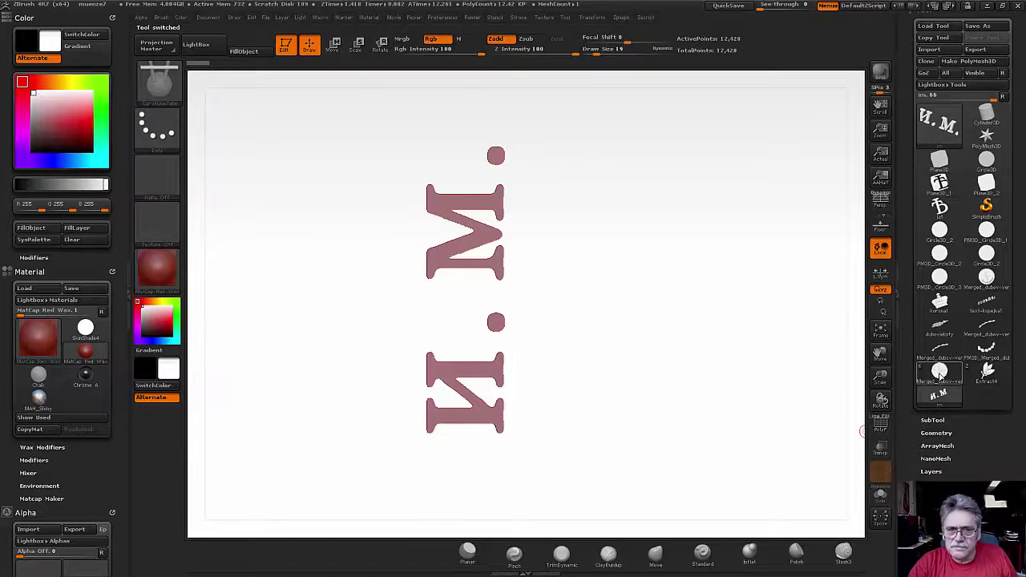
left_click(940, 374)
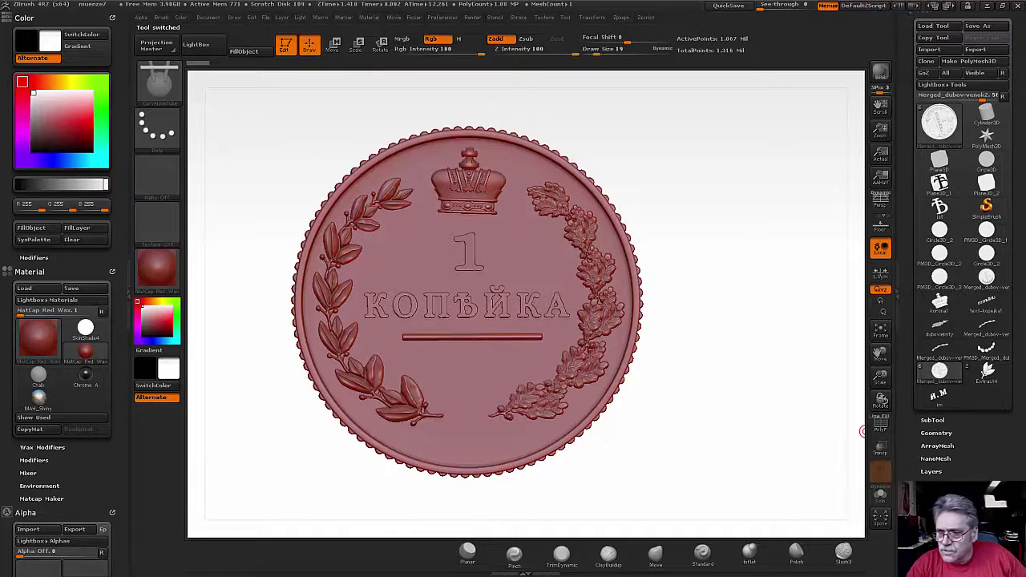
Append the И.М. lettering tool as a new subtool and turn the view to locate it
scroll(907, 16, "up", 1)
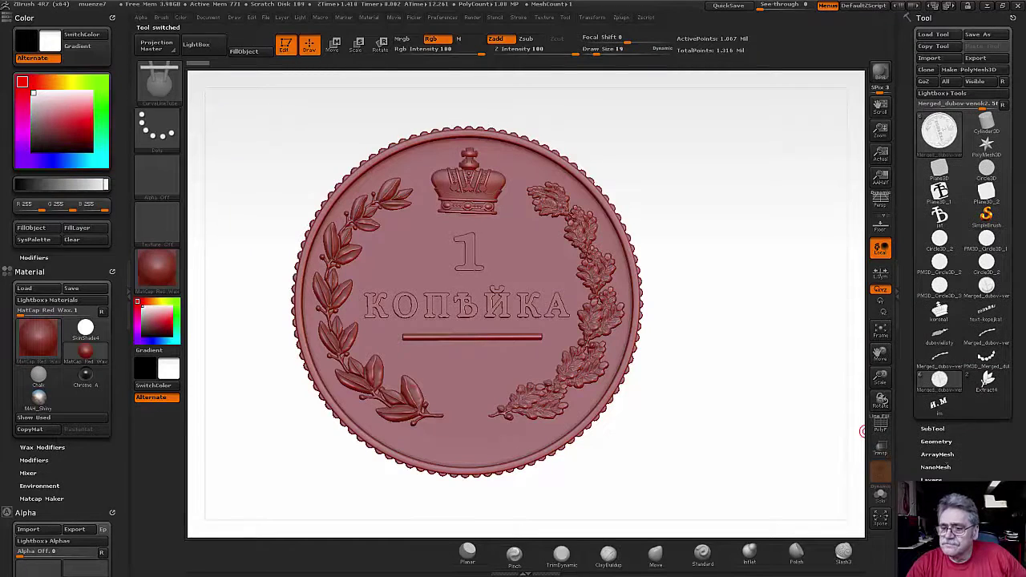
left_click(933, 430)
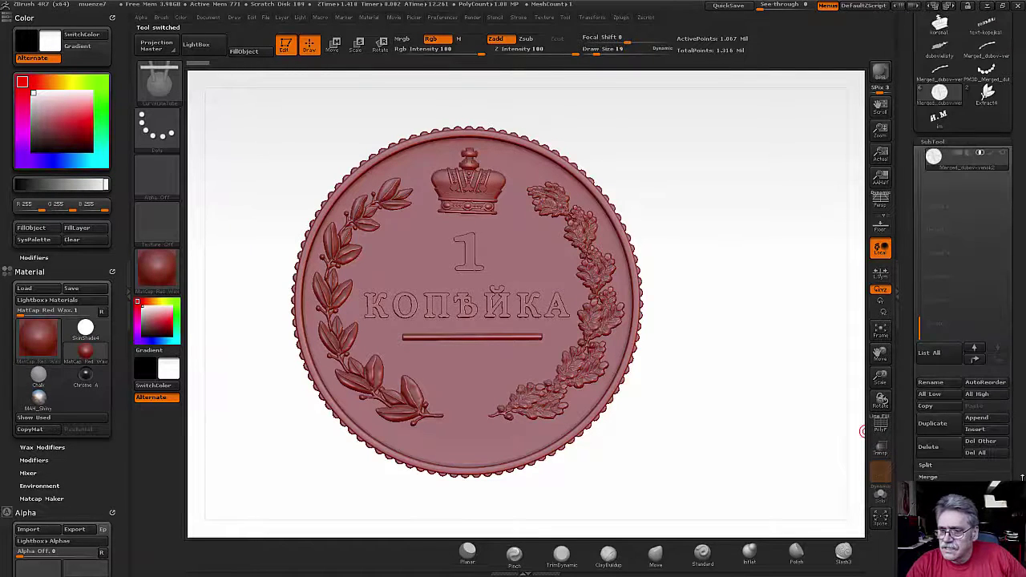
left_click(975, 419)
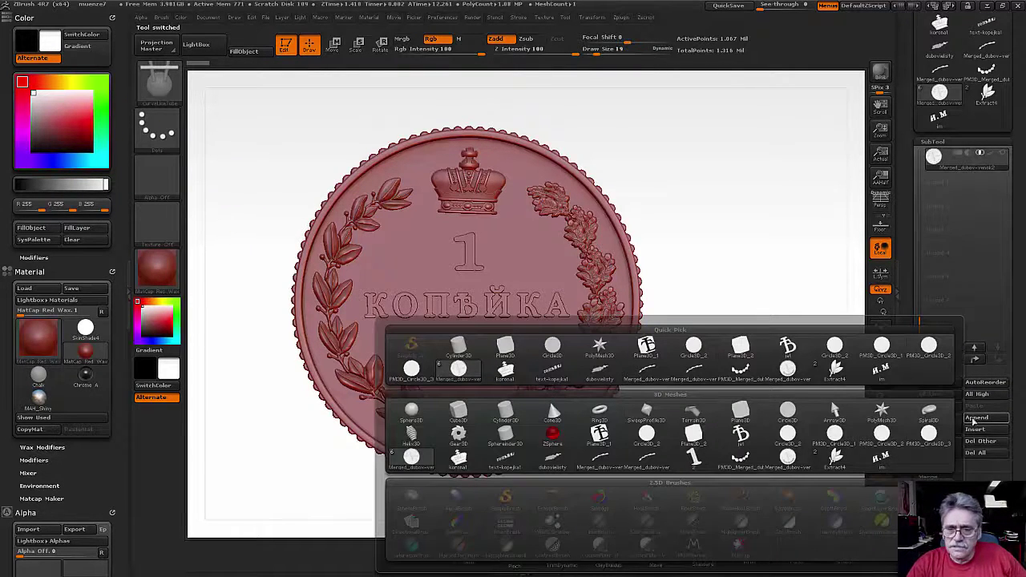
left_click(881, 457)
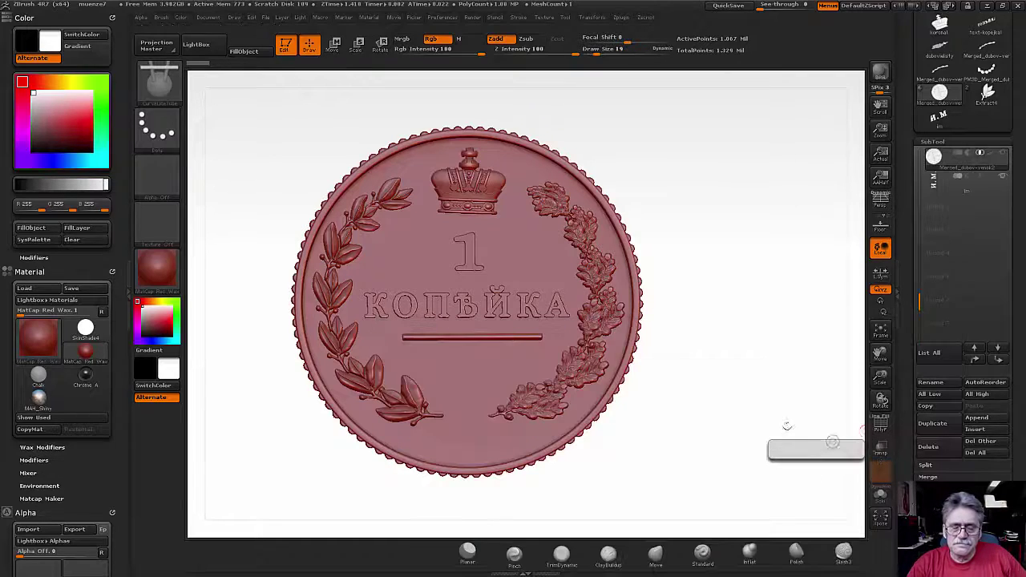
left_click_drag(734, 392, 768, 396)
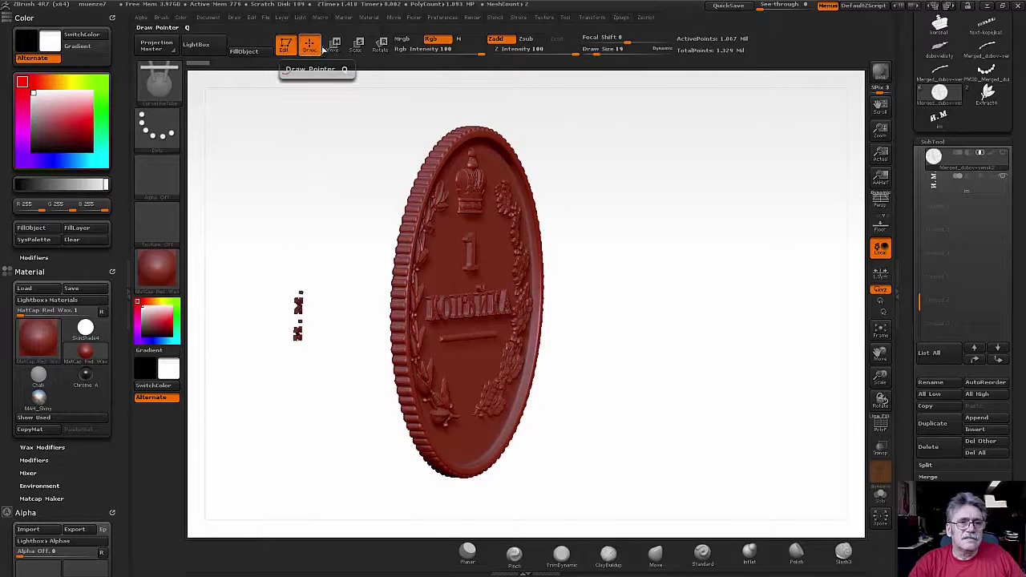
Scale up the И.М. lettering and move it below the bar, toggling the reference photo off
left_click(355, 45)
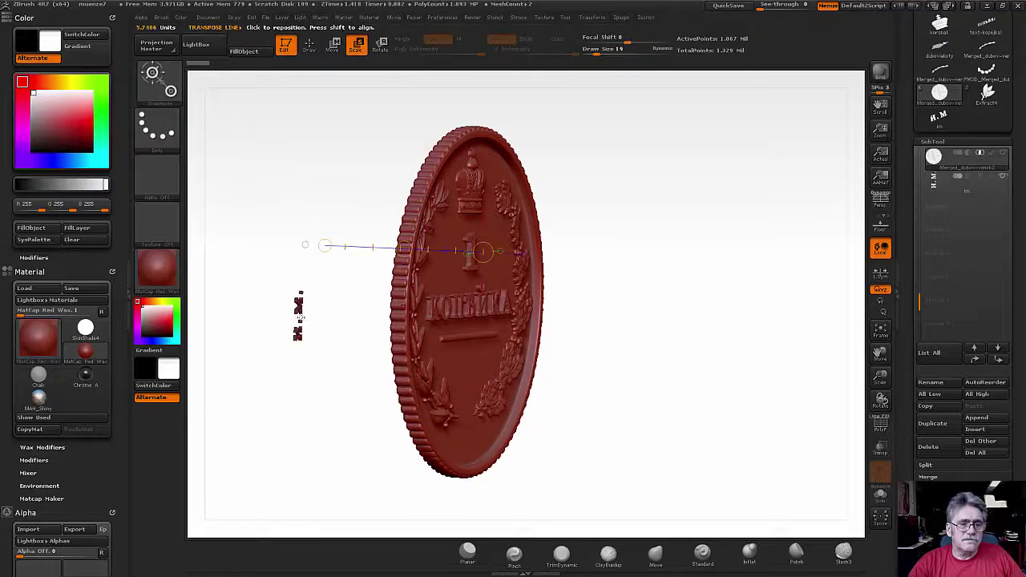
left_click_drag(298, 309, 526, 196)
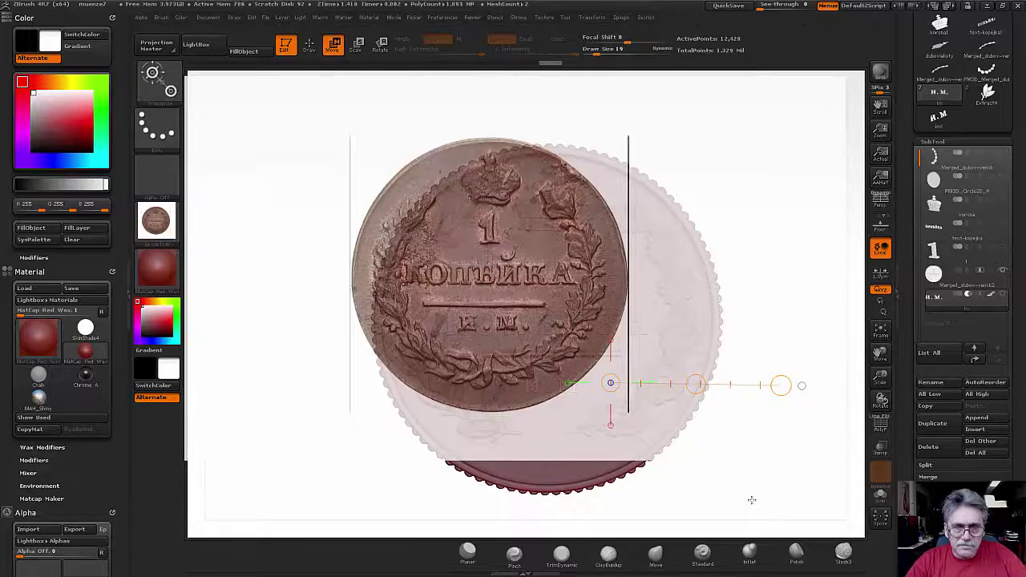
key("shift+z")
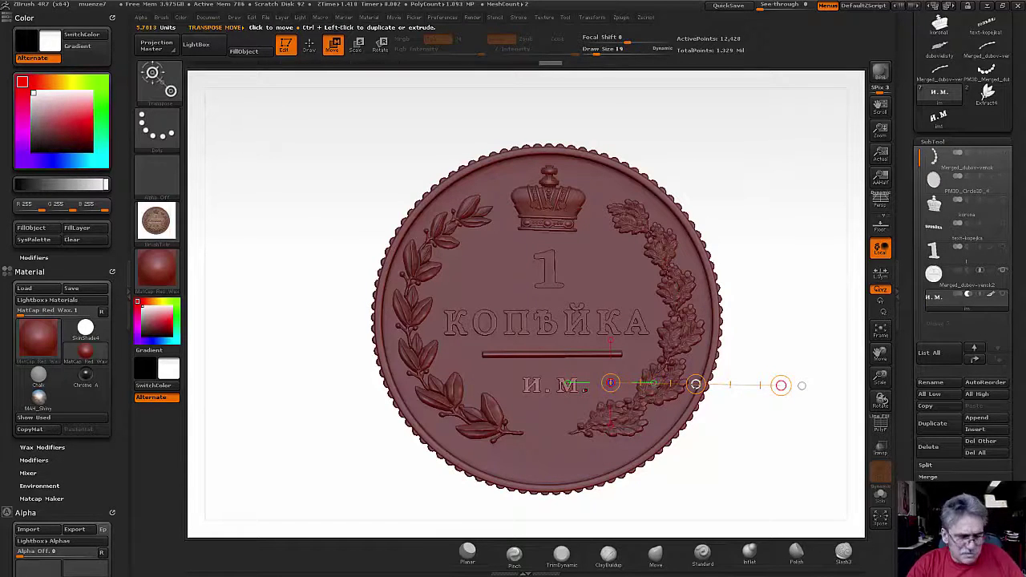
key("e")
key("w")
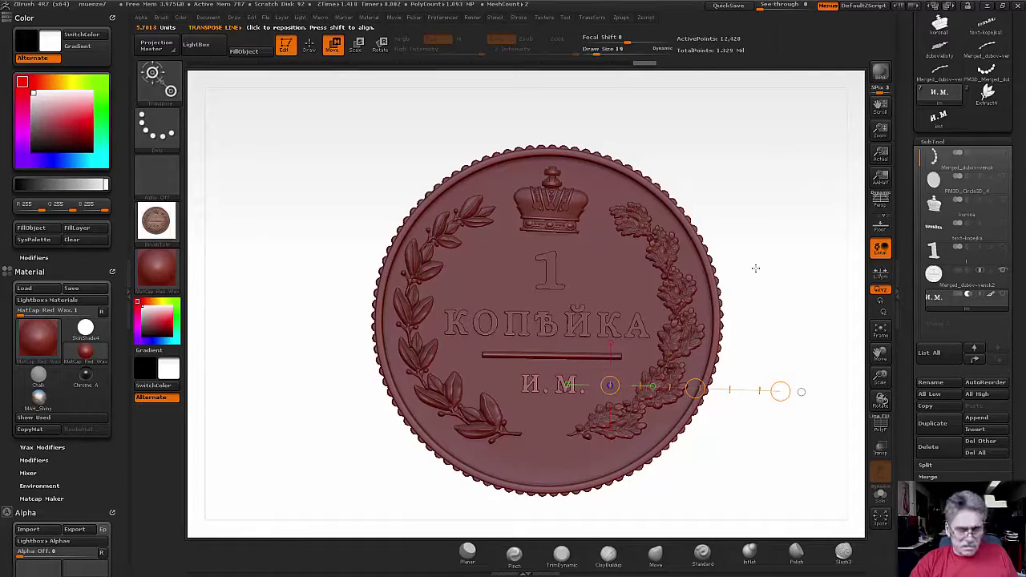
mouse_move(934, 274)
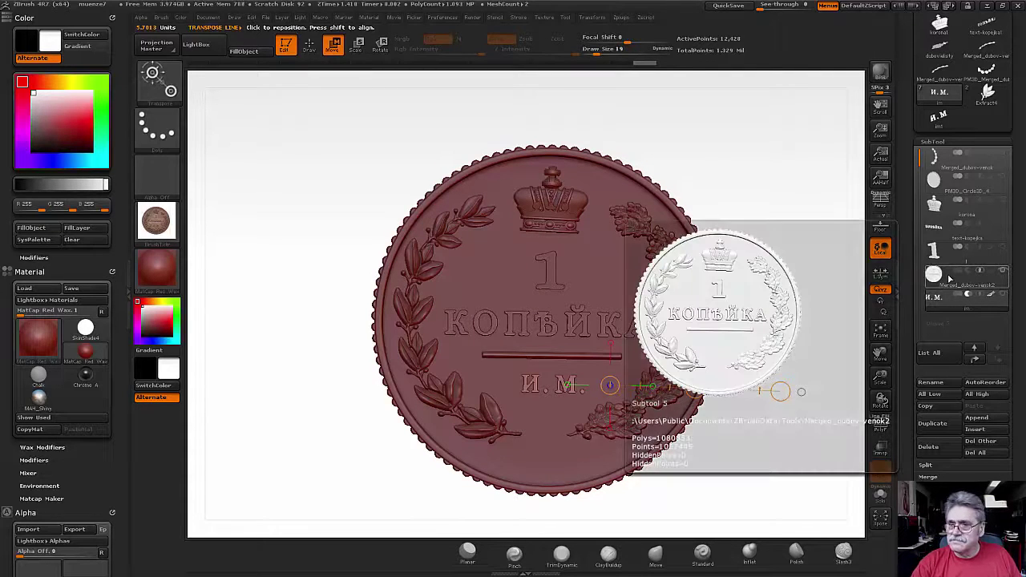
Make the И.М. subtool visible and MergeDown it into the coin, confirming the warning
left_click(950, 278)
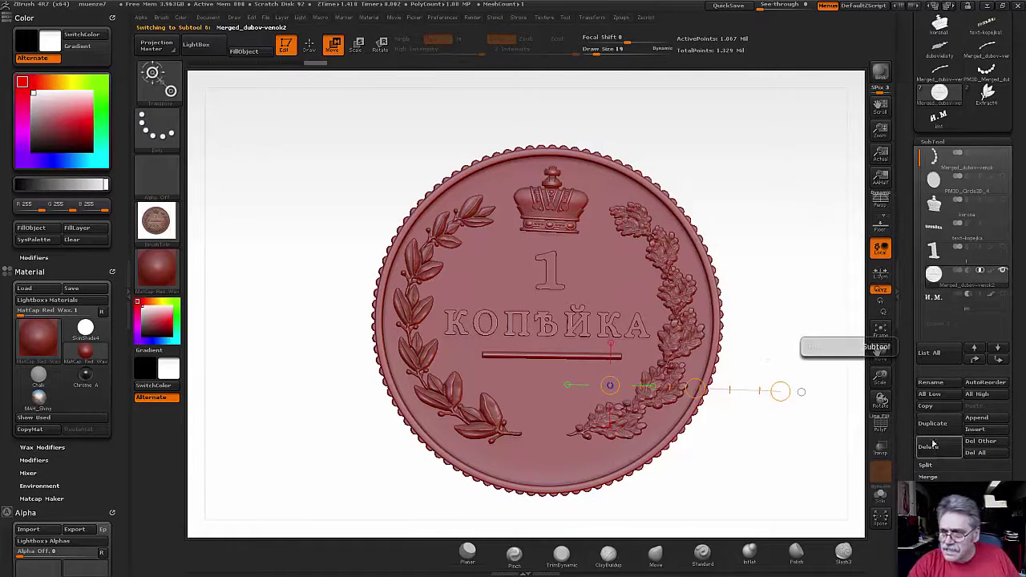
left_click(1001, 297)
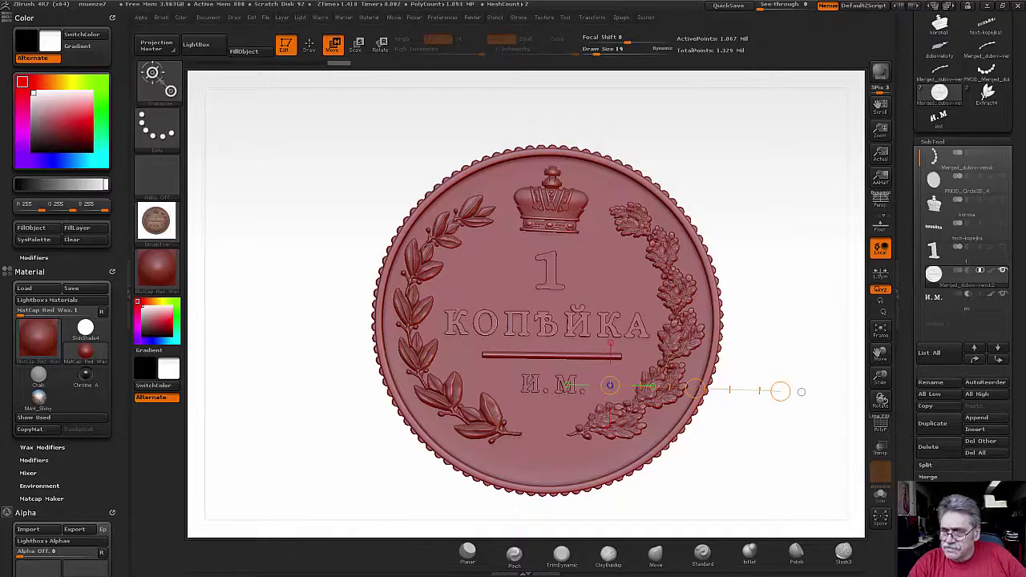
left_click(930, 490)
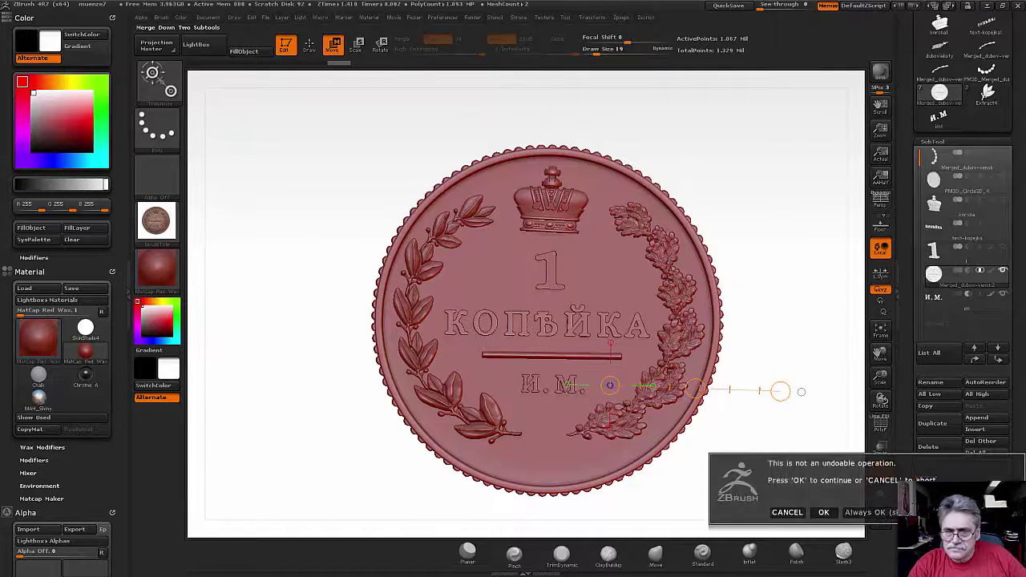
left_click(823, 512)
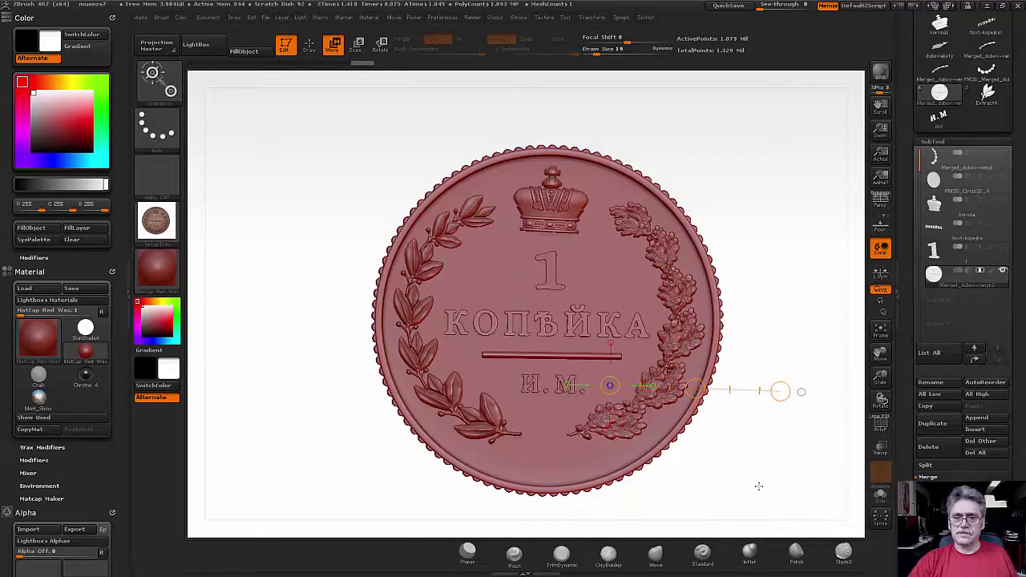
mouse_move(758, 486)
left_mouse_down()
mouse_move(810, 484)
mouse_move(792, 495)
mouse_move(758, 480)
left_mouse_up()
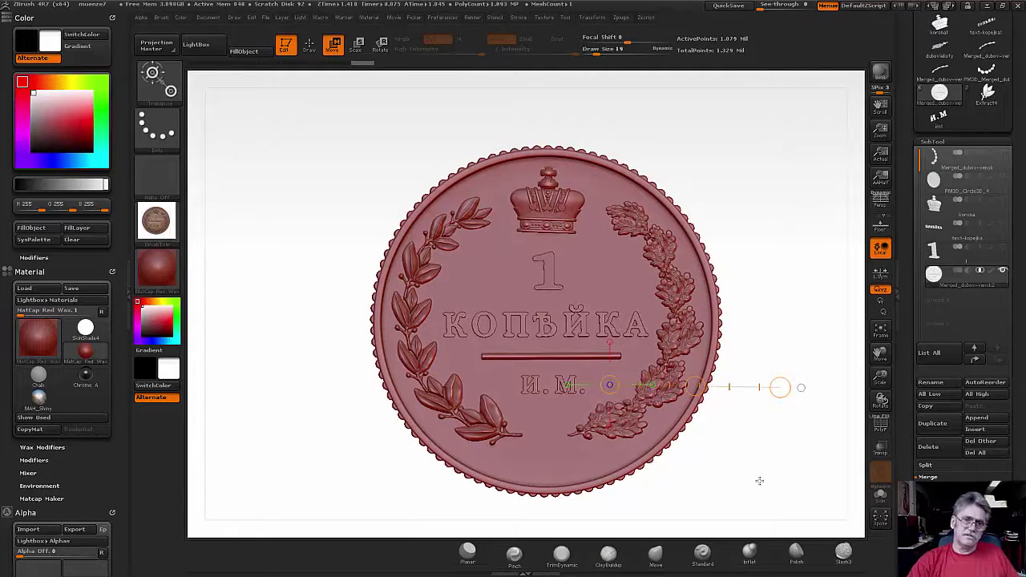